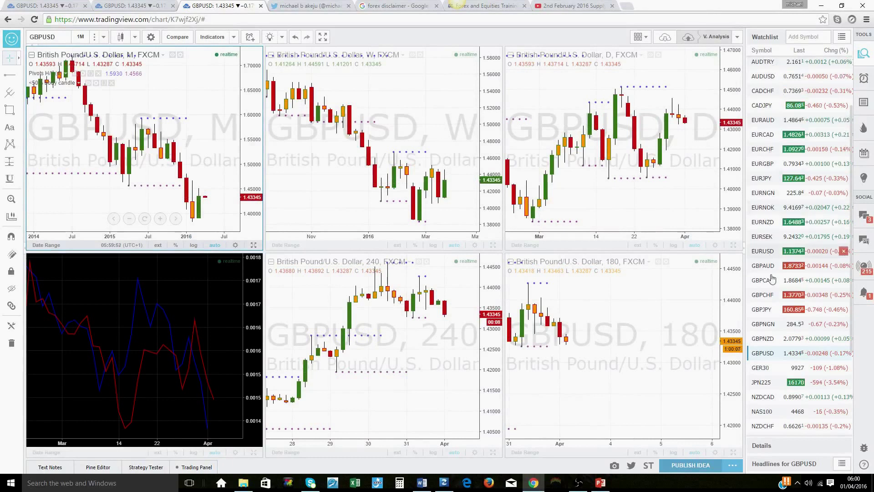
- Look through the watchlist of currency pairs, indices and commodities from the first symbol to the last
scroll(792, 398, up, 3)
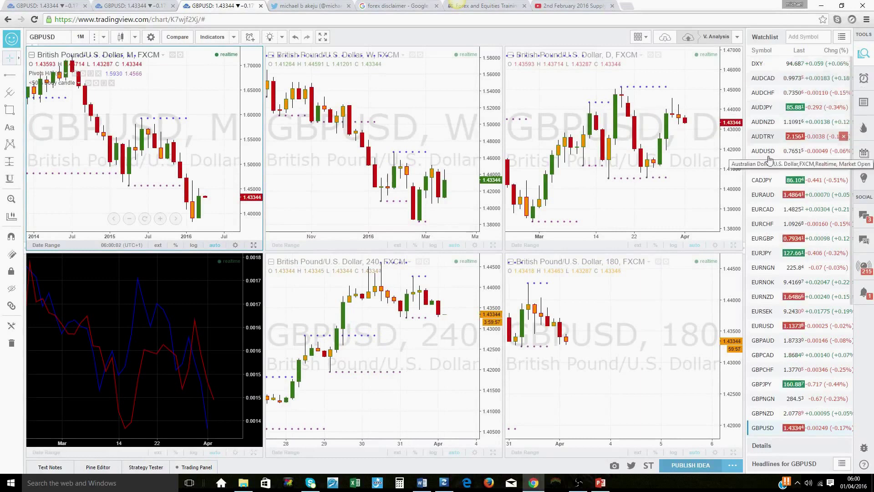
scroll(775, 319, down, 5)
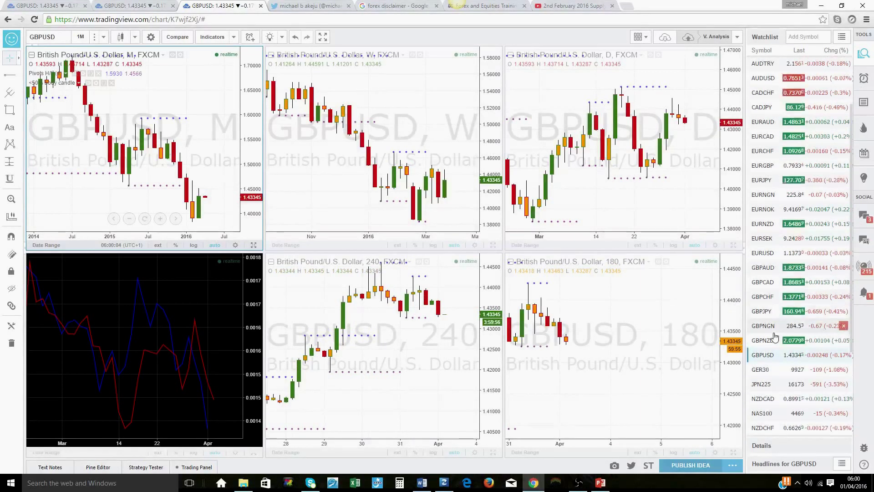
scroll(774, 336, down, 1)
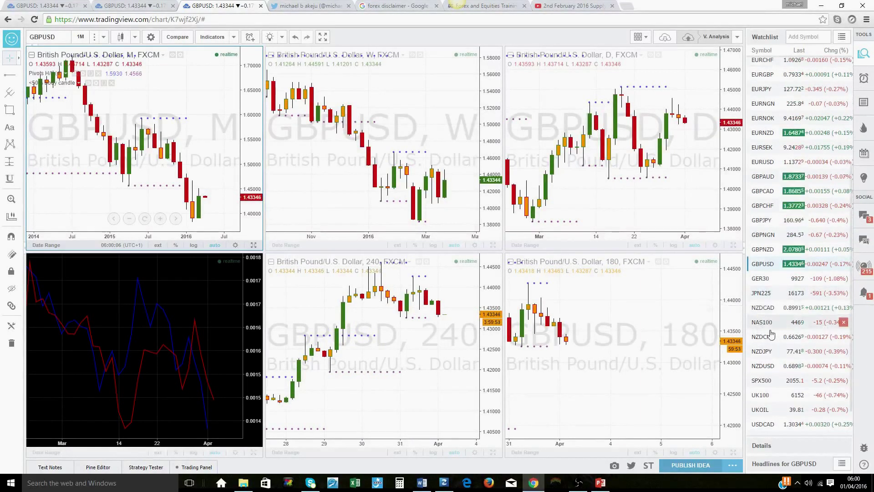
scroll(776, 310, down, 1)
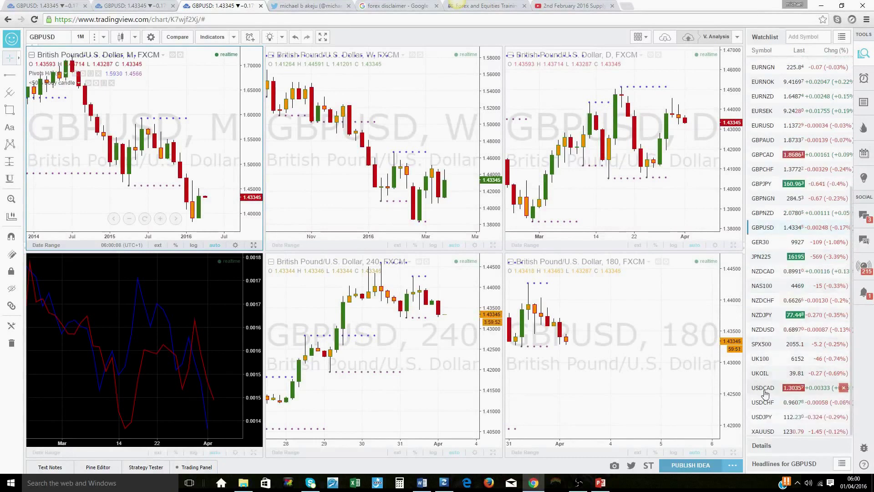
scroll(772, 382, down, 1)
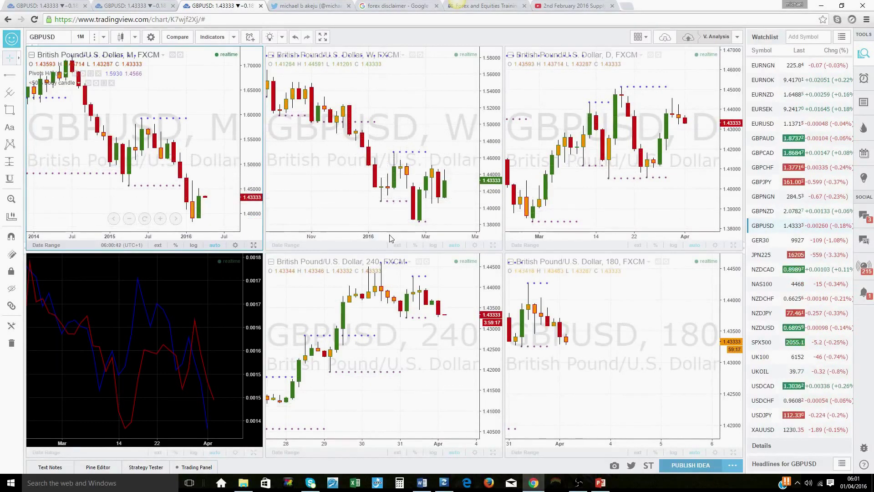
- Maximize the monthly GBPUSD chart and draw a trend line from the July 2014 high at about 1.721 down to about 1.440 in 2016
click(254, 246)
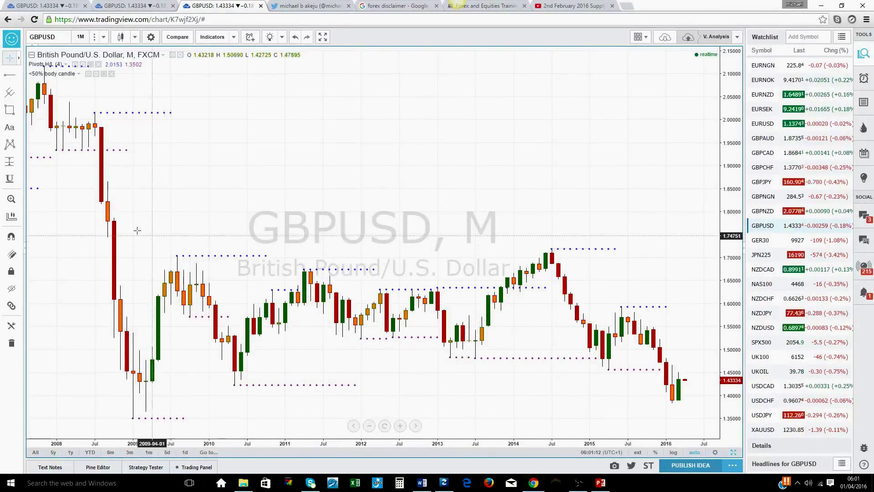
click(19, 75)
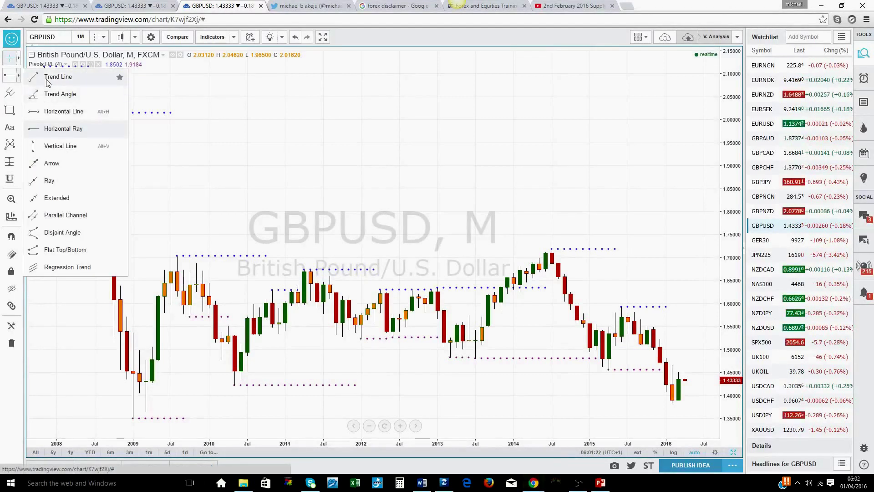
click(46, 76)
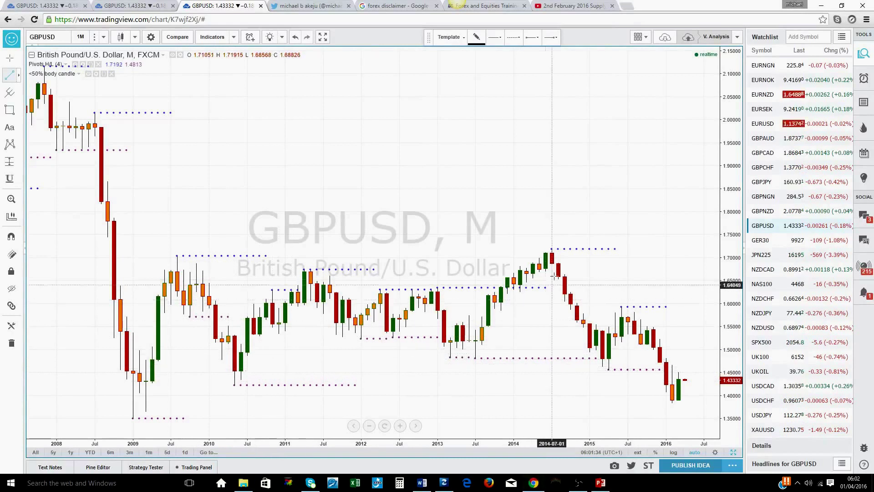
click(551, 248)
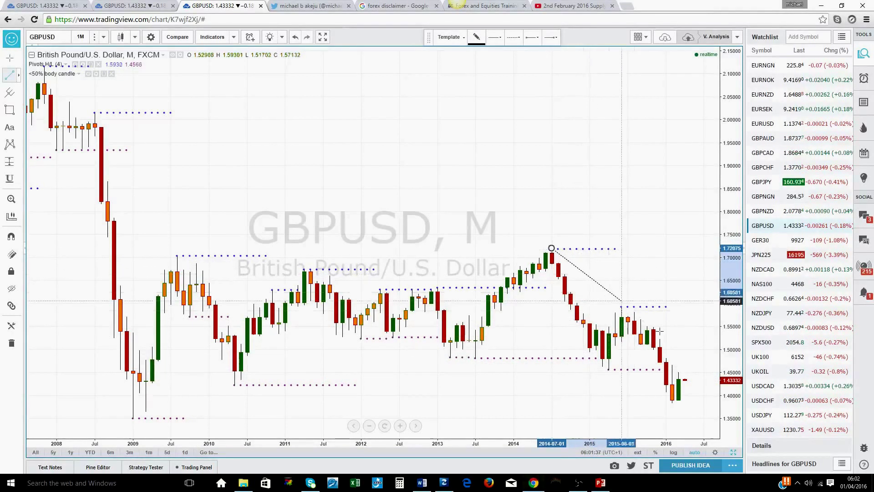
click(715, 377)
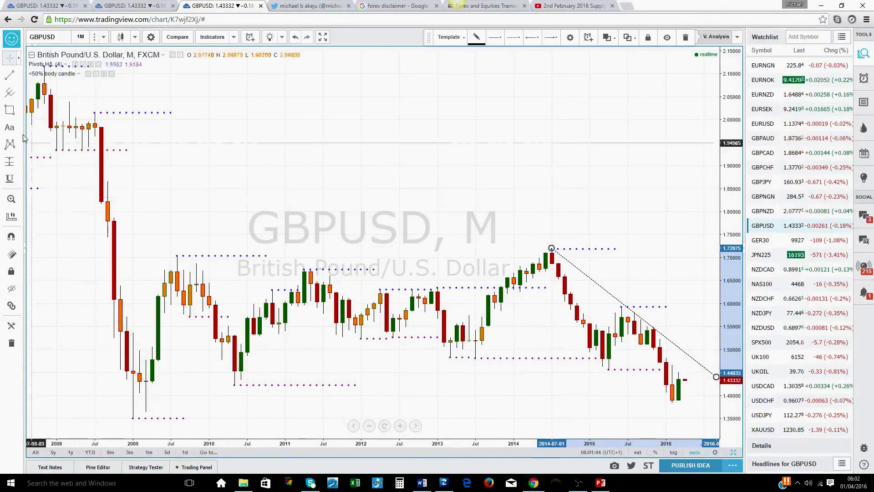
- Draw a rectangle zone over the price lows from December 2008 to July 2009, between about 1.454 and 1.349
click(9, 110)
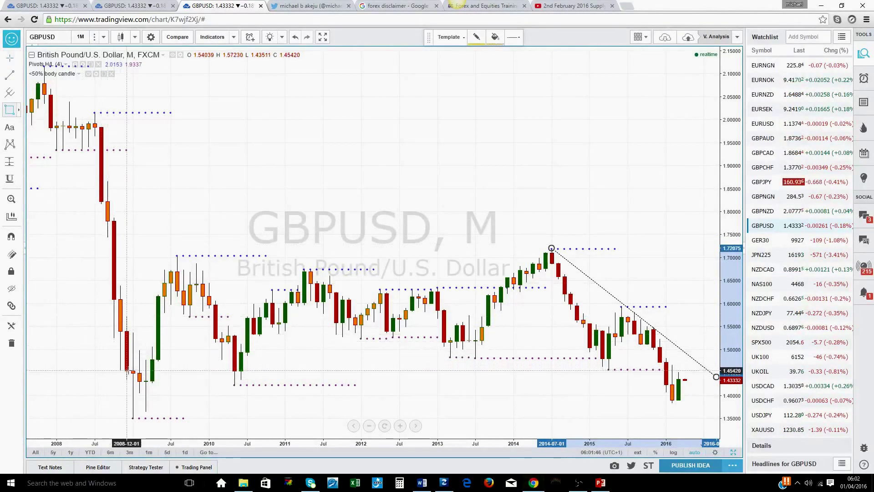
click(127, 371)
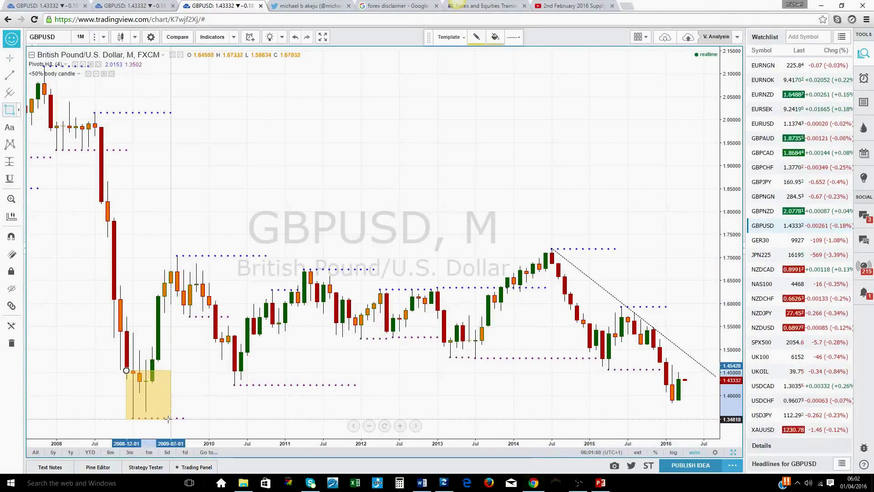
click(169, 418)
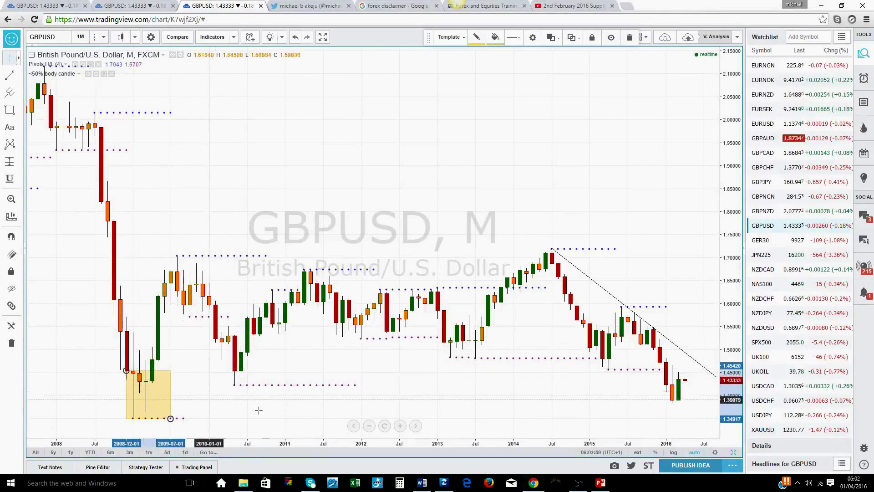
- Extend the upper and lower edges of the 2008–2009 zone with horizontal rays from December 2008 at about 1.453 and 1.350
click(20, 78)
click(51, 129)
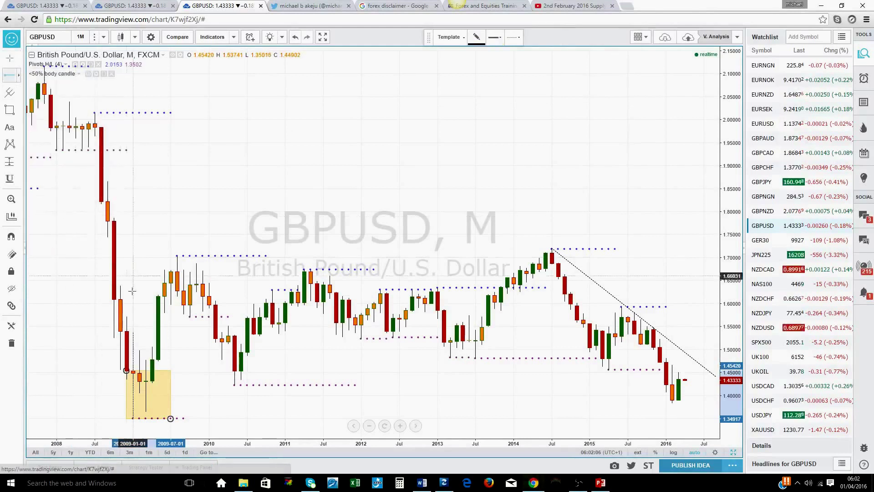
click(127, 370)
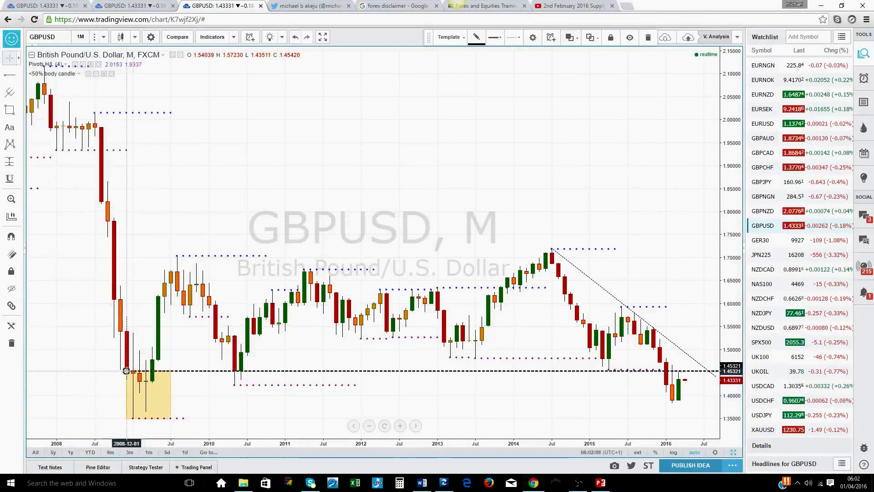
click(10, 74)
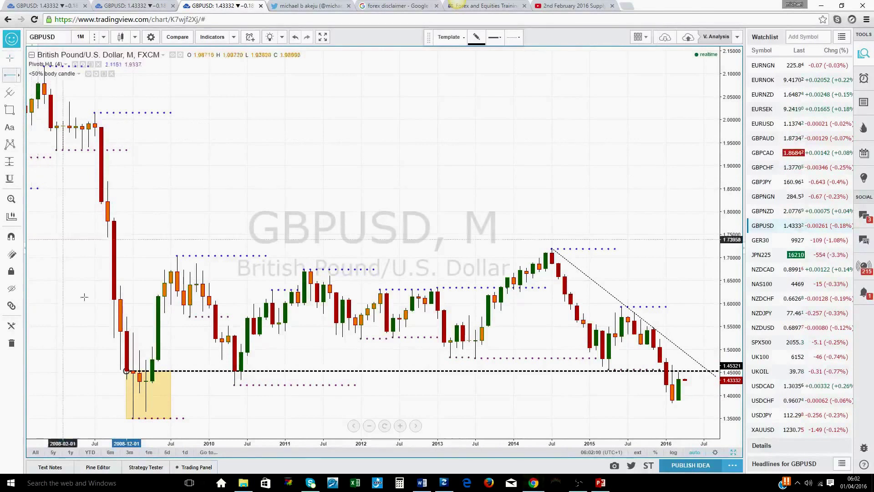
click(128, 418)
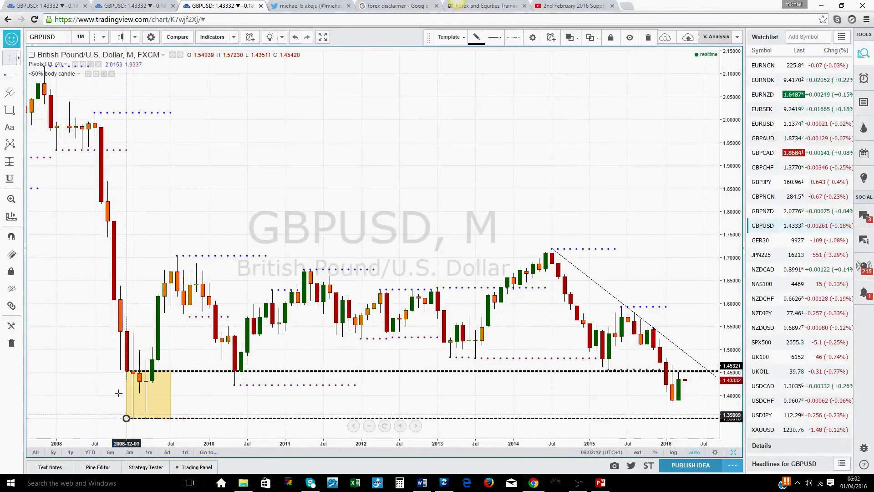
- Place upward arrow marks below the May 2010, April 2015 and February 2016 lows
click(20, 127)
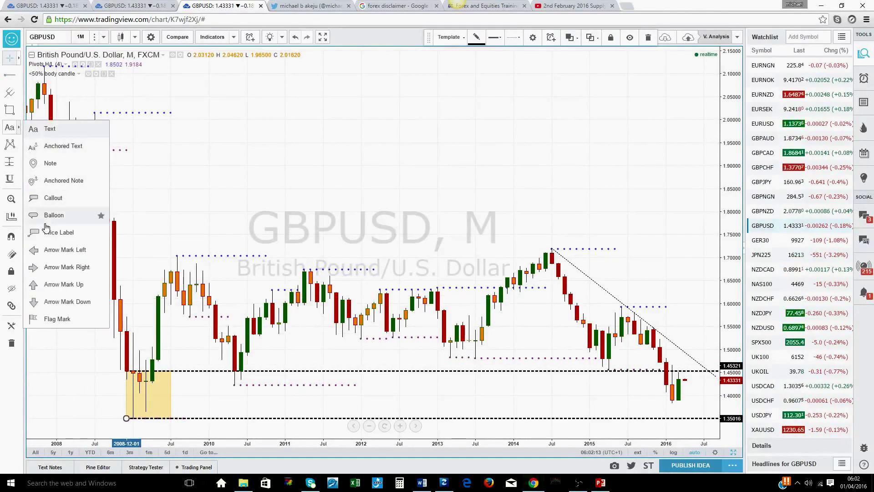
click(55, 283)
click(234, 392)
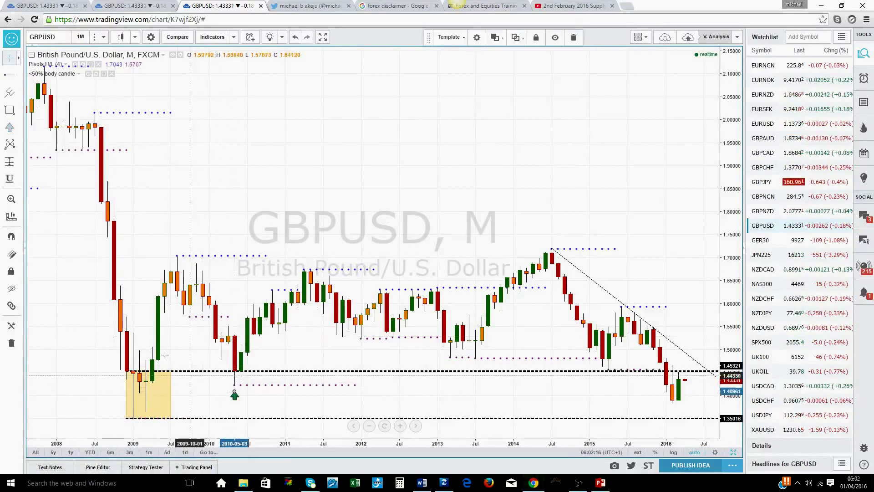
click(9, 127)
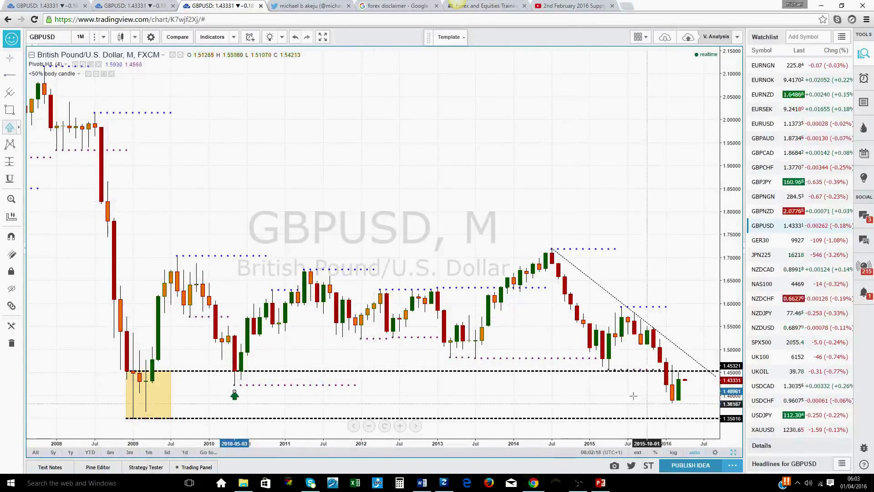
click(609, 375)
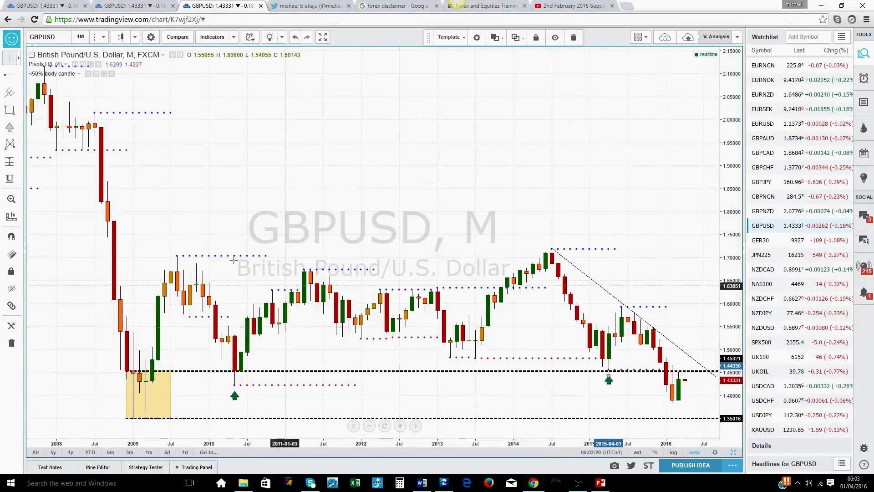
click(9, 127)
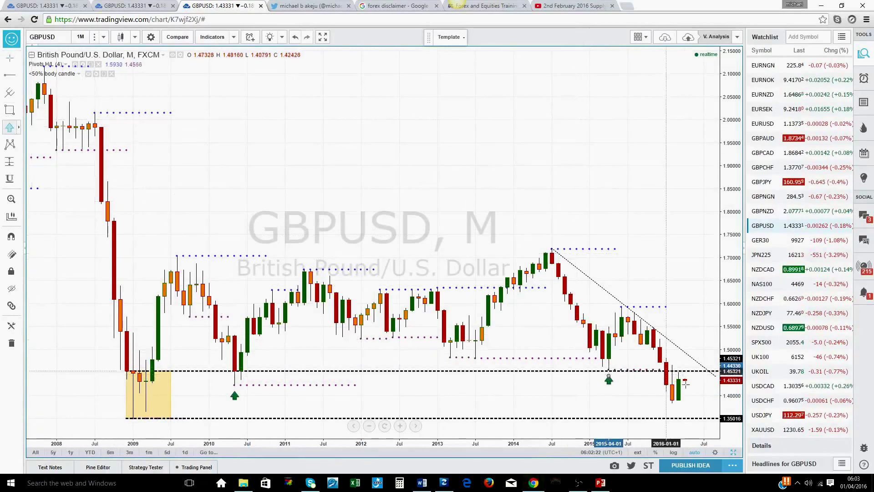
click(672, 404)
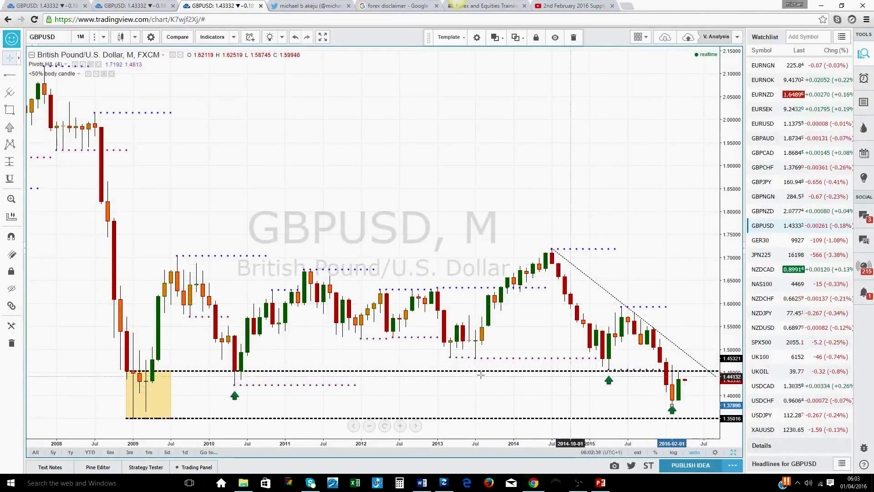
- Draw a rectangle zone from August 2015 to February 2016 and extend its edges with horizontal rays at about 1.566 and 1.504
click(10, 114)
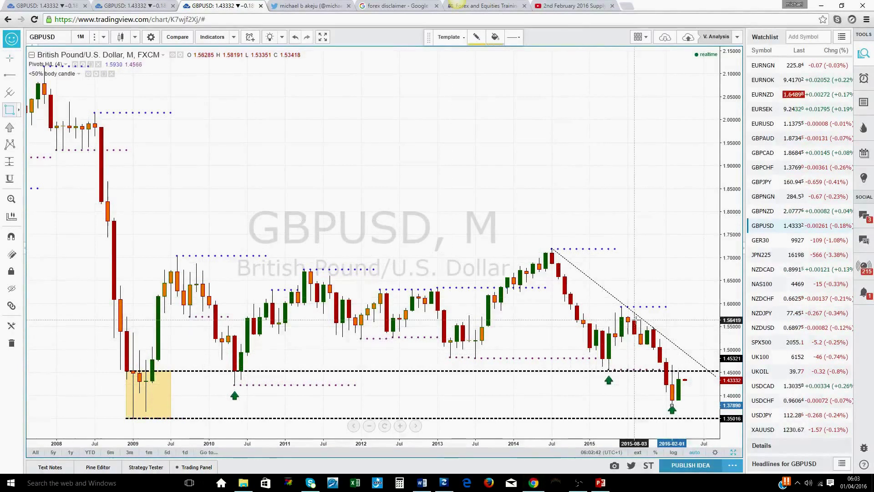
drag(633, 319, 672, 346)
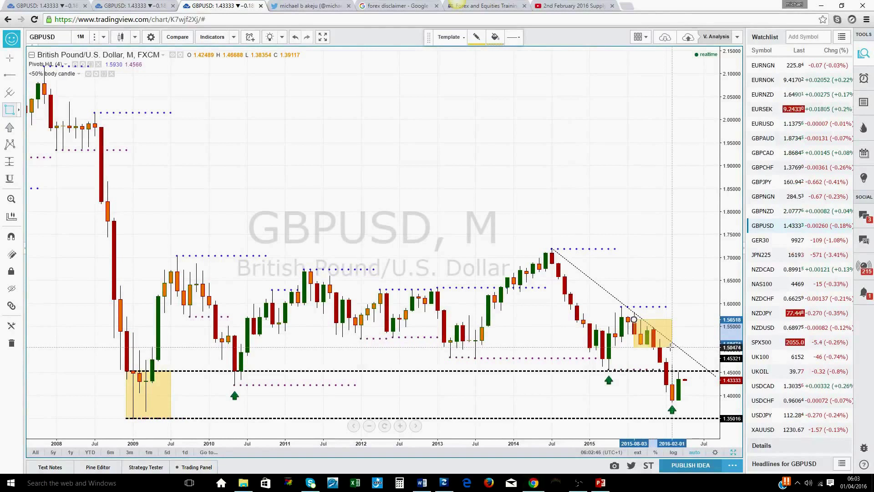
click(9, 77)
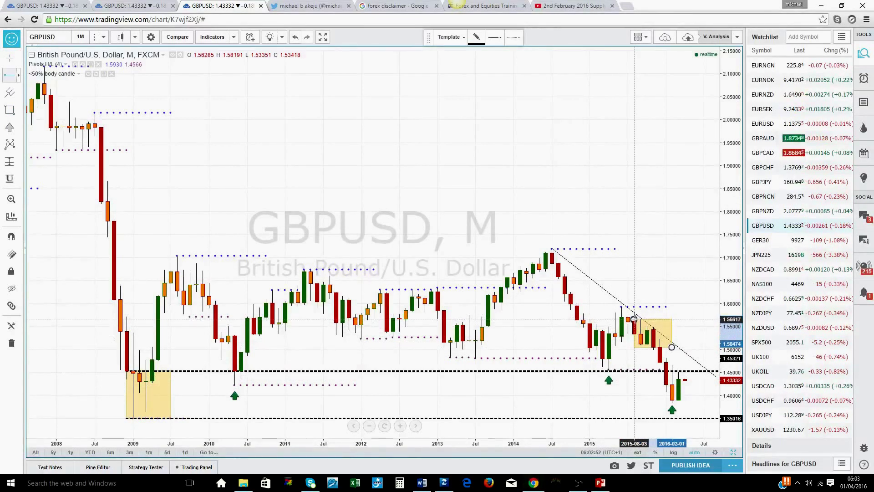
click(634, 319)
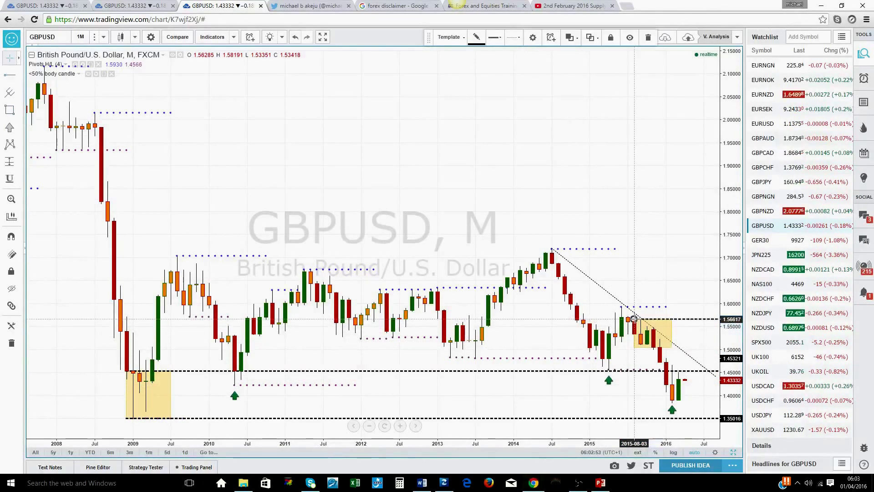
click(9, 77)
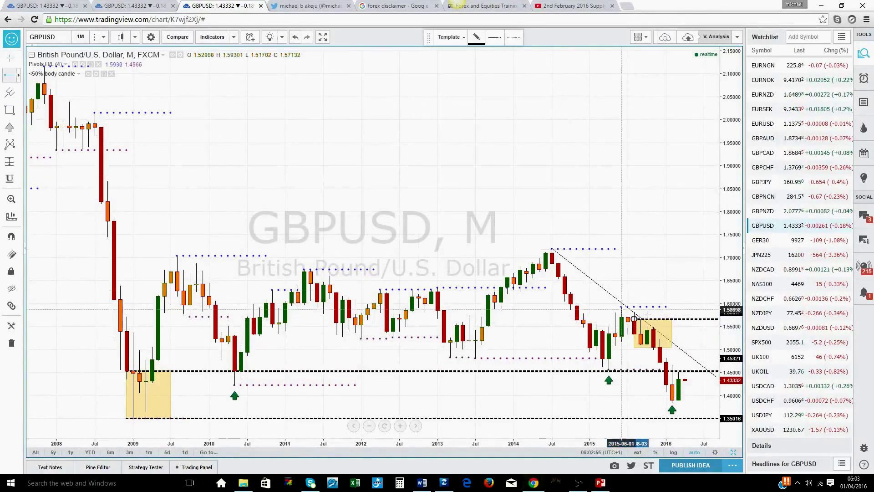
click(634, 347)
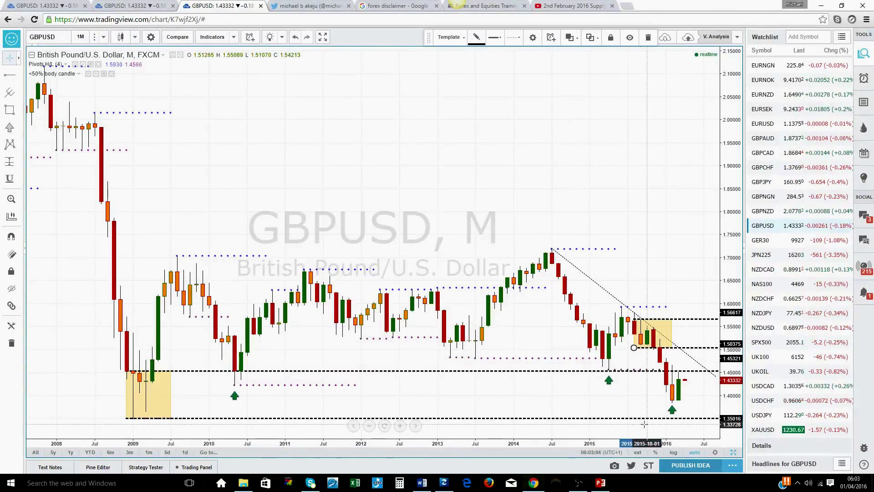
- Remove both horizontal rays extending from the 2008–2009 zone
click(468, 372)
right_click(468, 375)
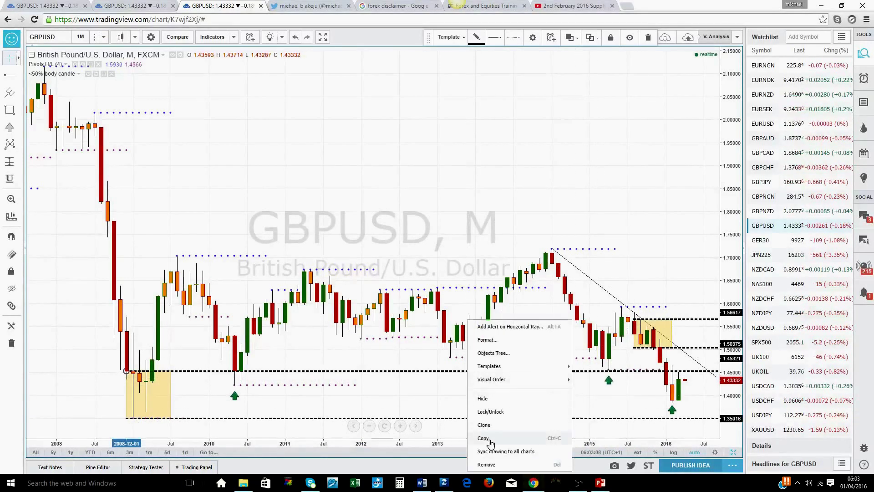
click(487, 465)
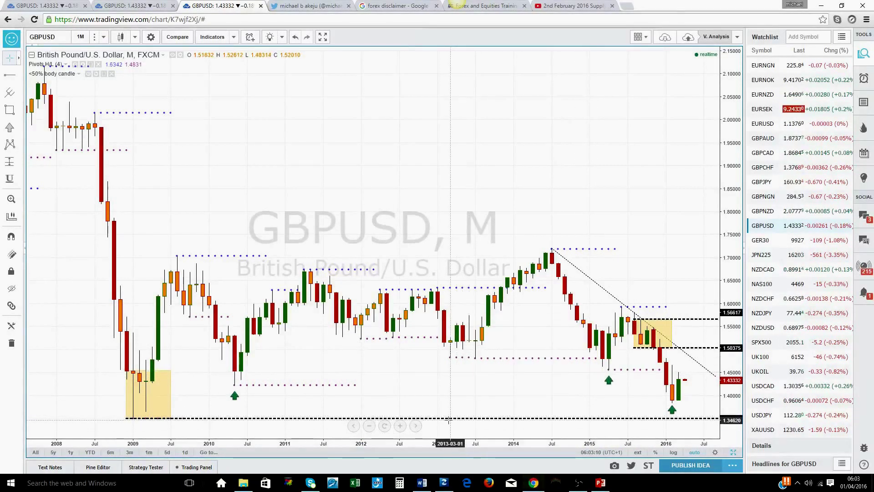
right_click(448, 419)
right_click(448, 418)
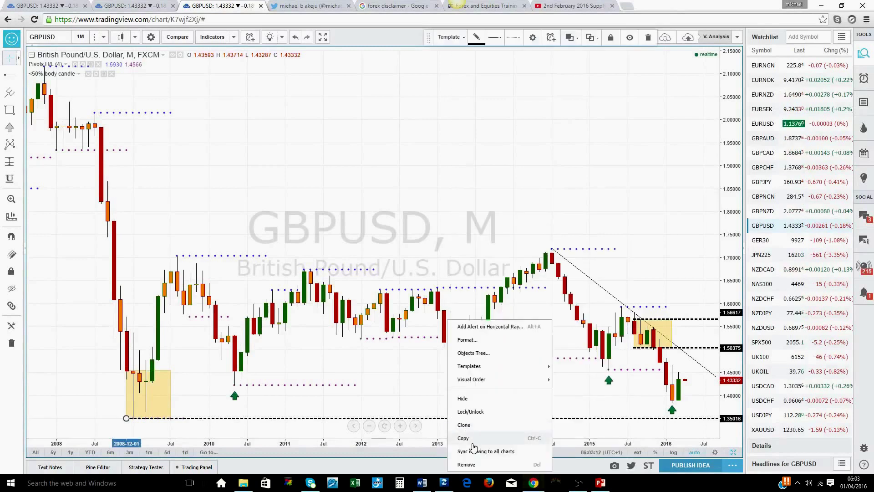
click(472, 466)
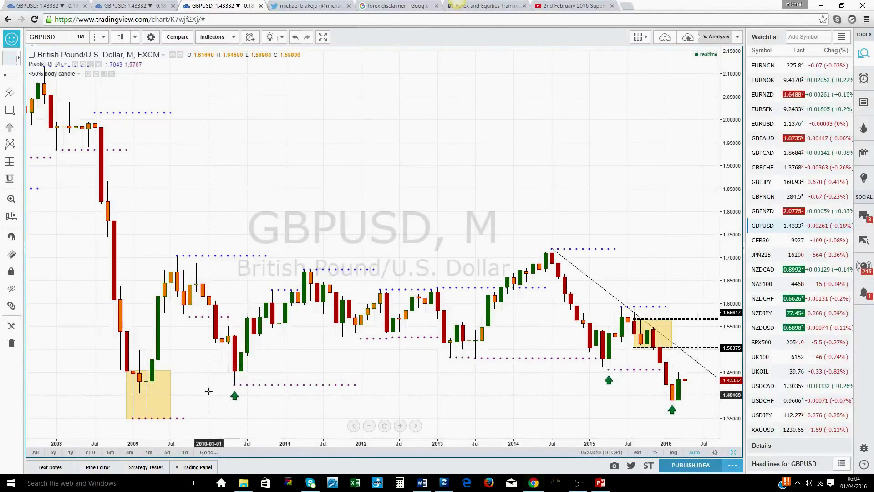
- Delete the upward arrow mark below the May 2010 low
click(236, 397)
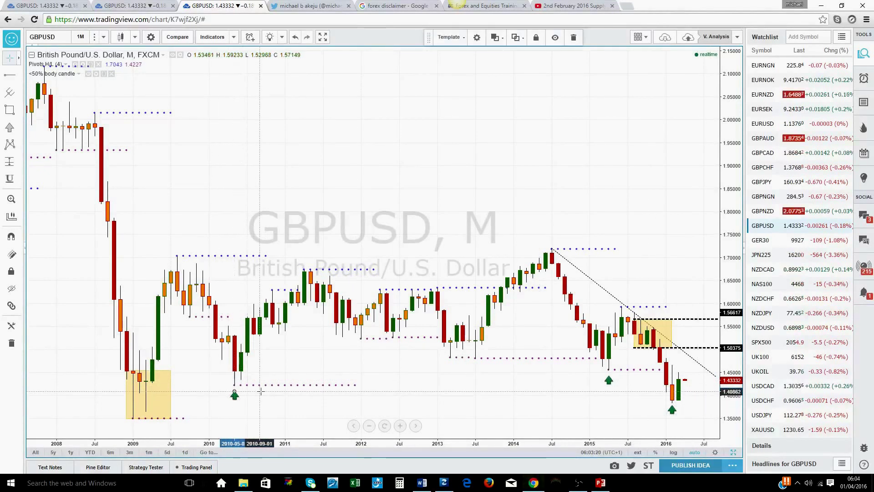
key(Delete)
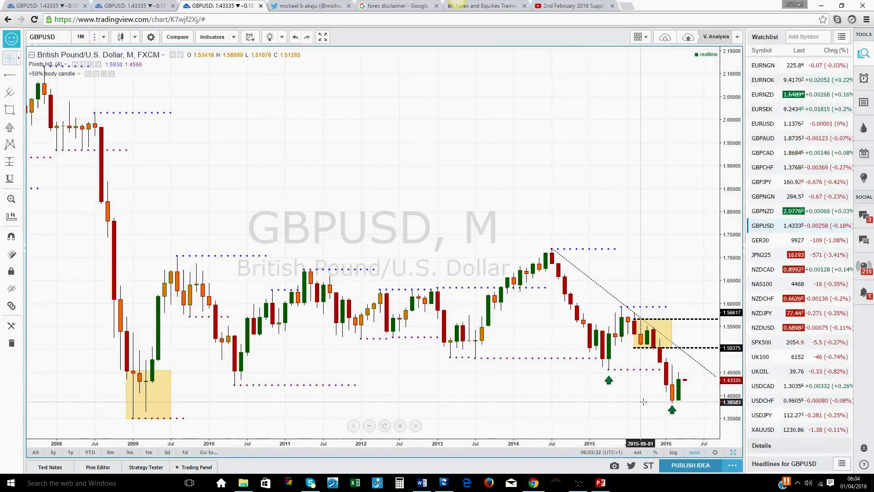
- Delete the upward arrow marks below the April 2015 and February 2016 lows and the rectangle zone at the 2008–2009 low
click(609, 380)
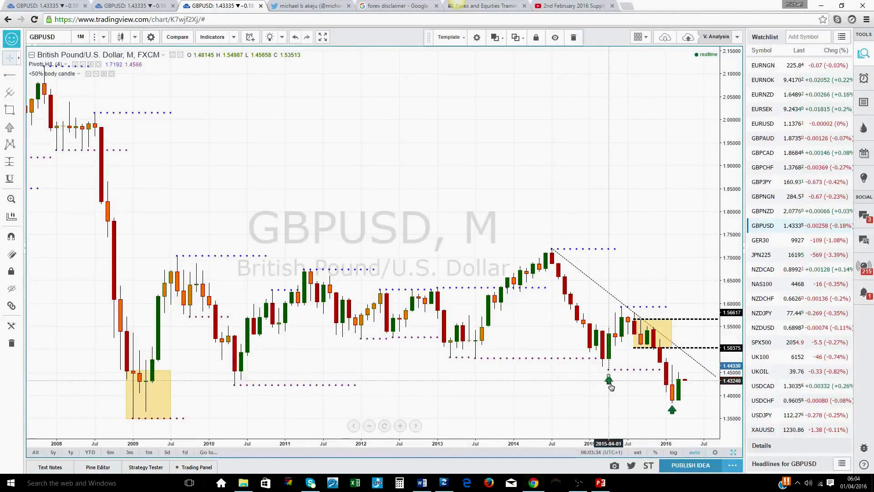
key(Delete)
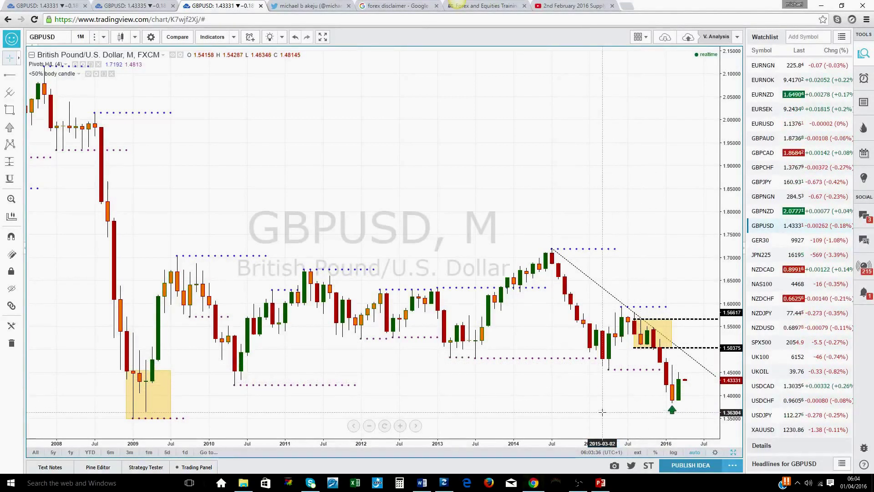
click(672, 406)
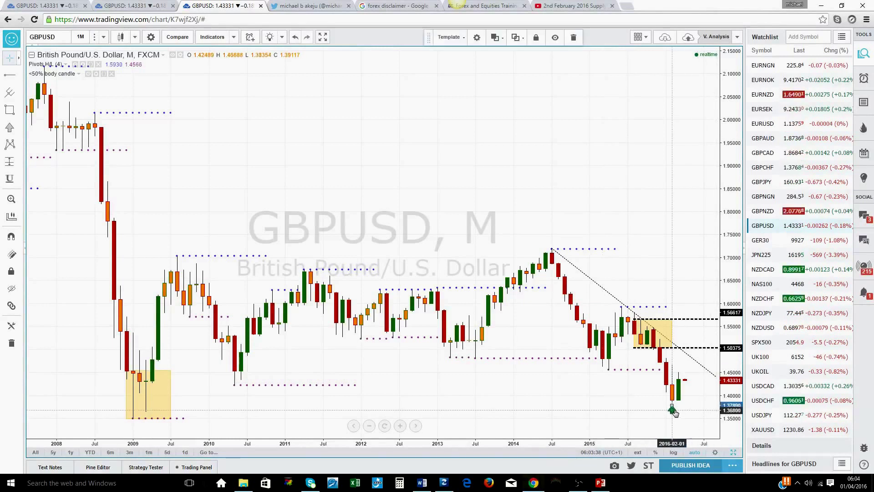
key(Delete)
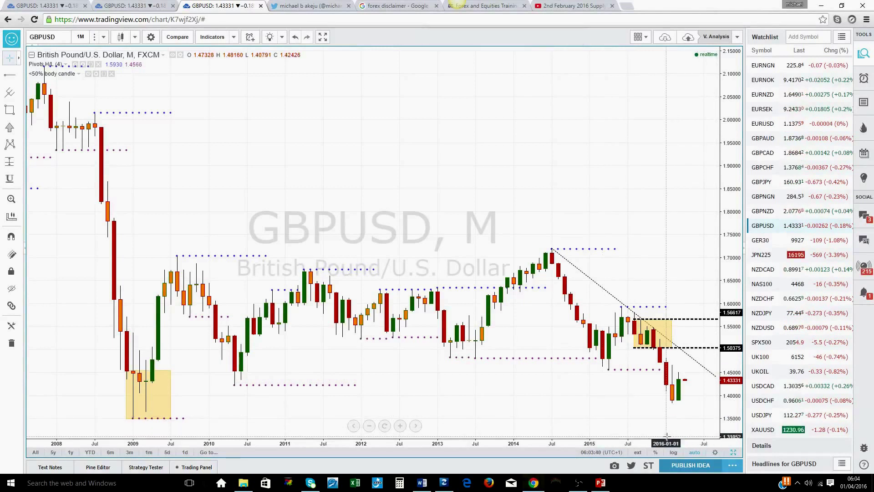
click(144, 373)
key(Delete)
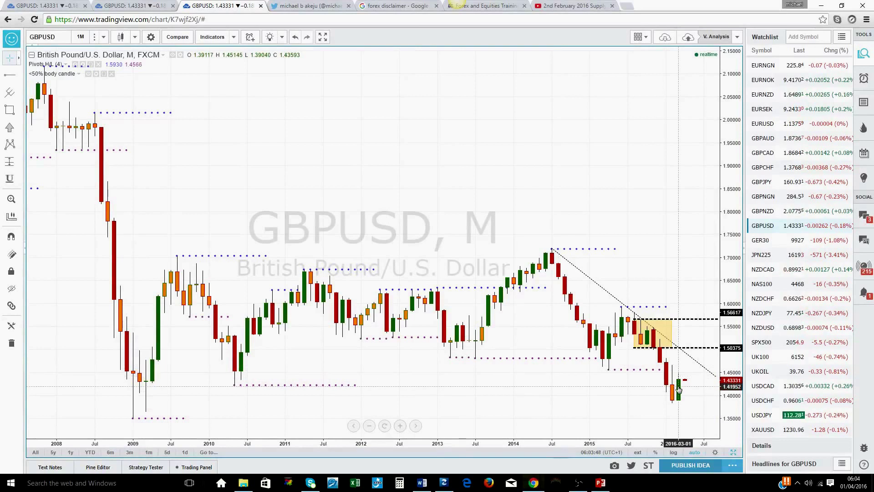
- Maximize the weekly GBPUSD chart and draw a descending trend line from 7 December 2015 at about 1.524 to 18 April 2016 at about 1.389
click(734, 453)
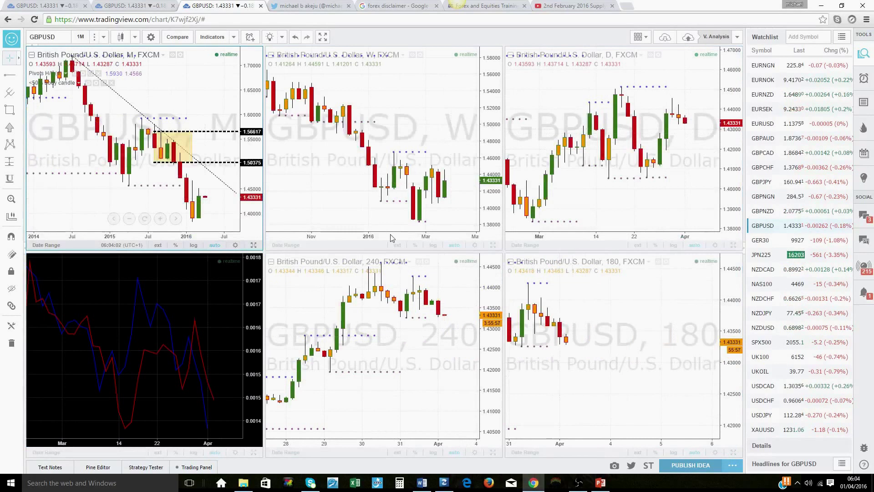
click(492, 247)
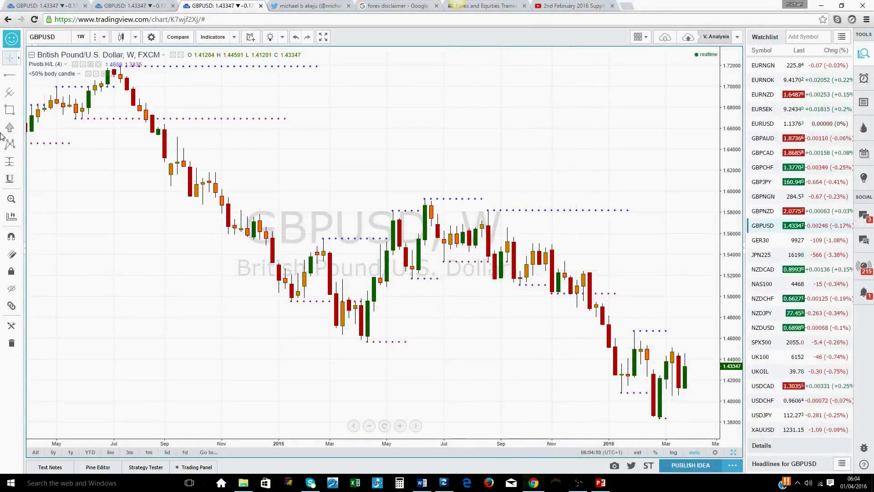
click(18, 76)
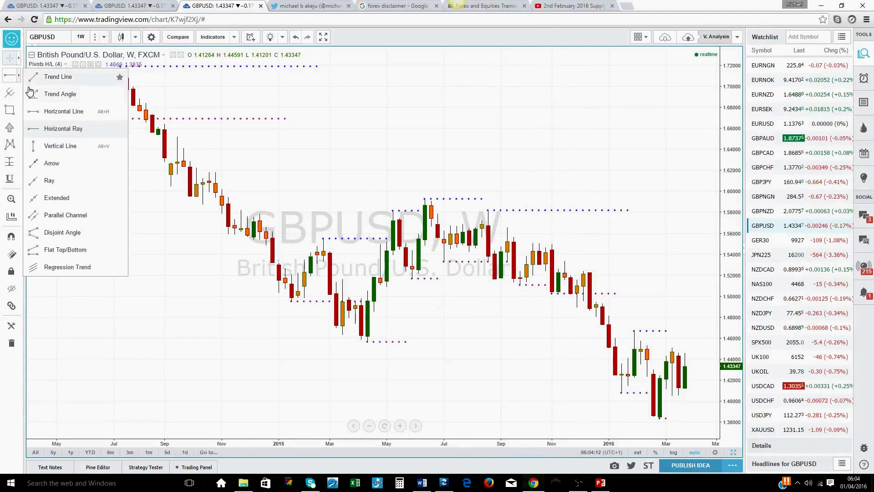
click(57, 77)
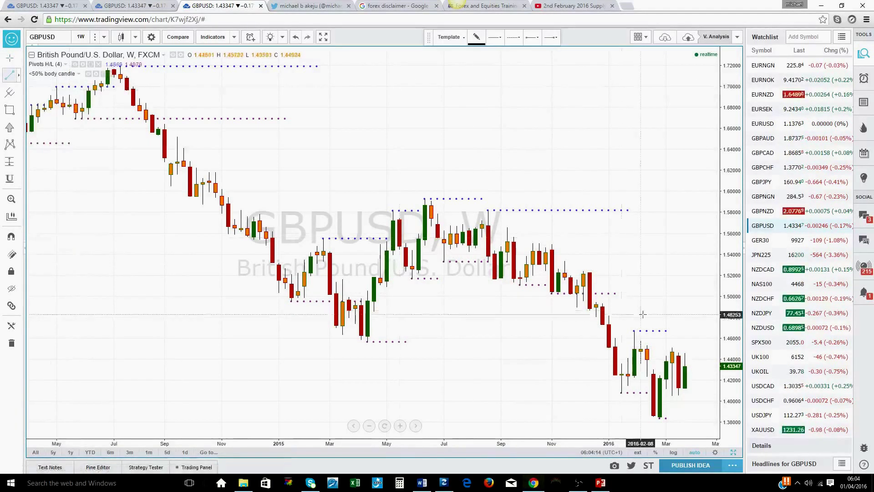
click(583, 271)
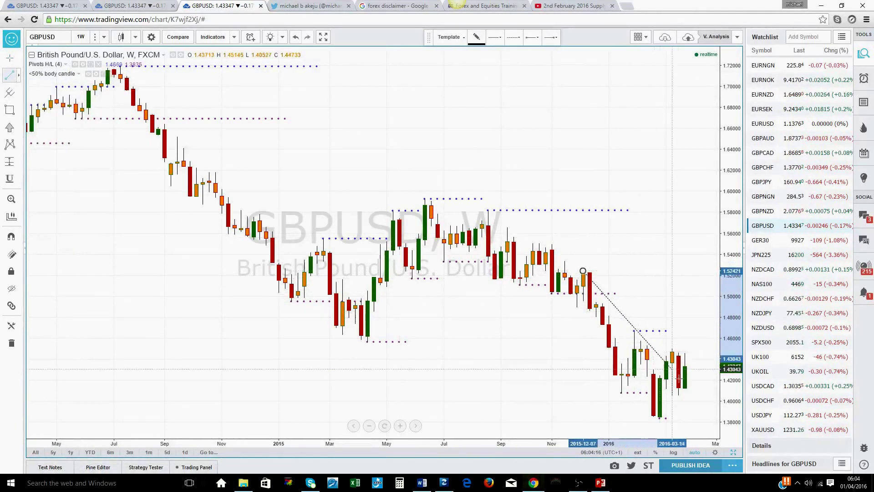
click(703, 412)
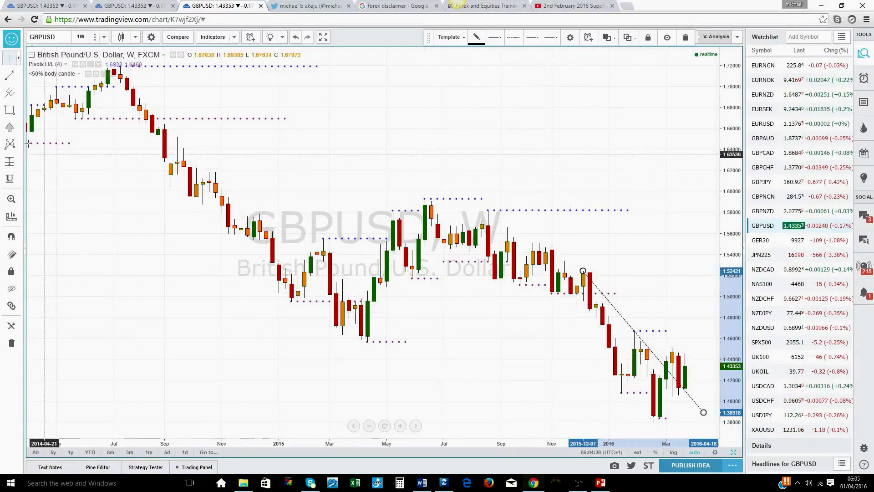
- Place horizontal rays starting at 1 February 2016 on the weekly chart, at about 1.467 and 1.440
click(19, 78)
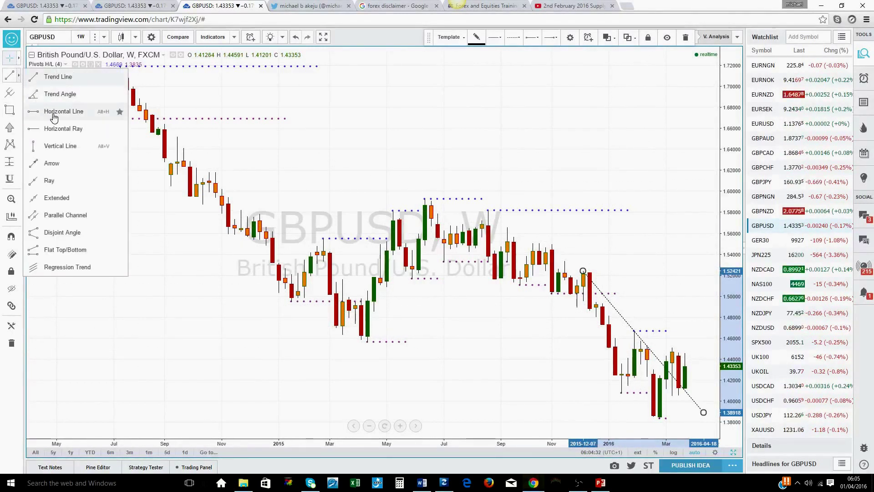
click(53, 129)
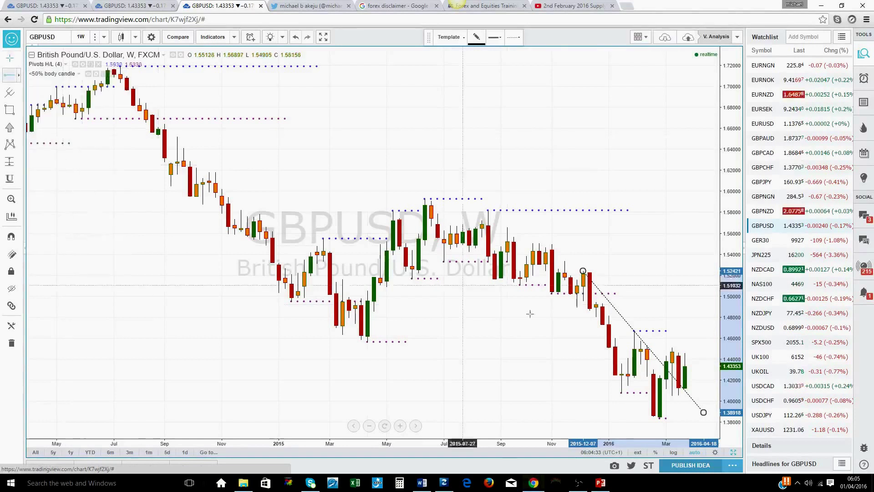
click(634, 331)
click(10, 74)
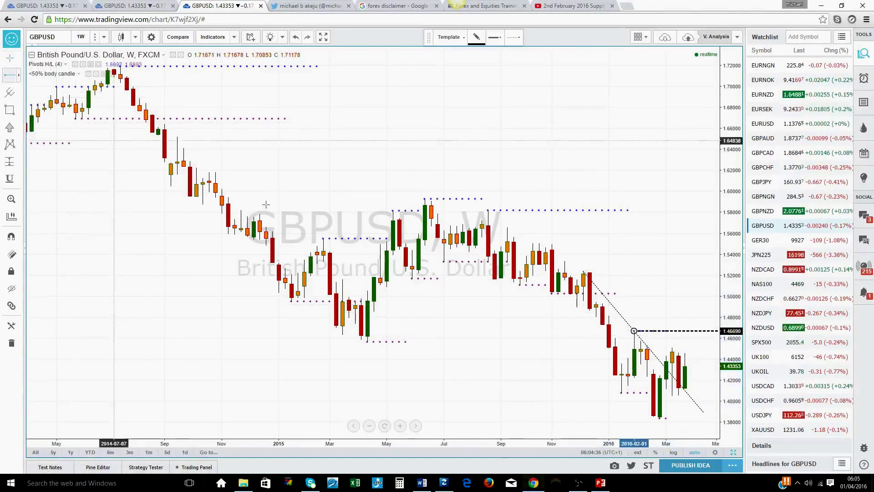
click(635, 359)
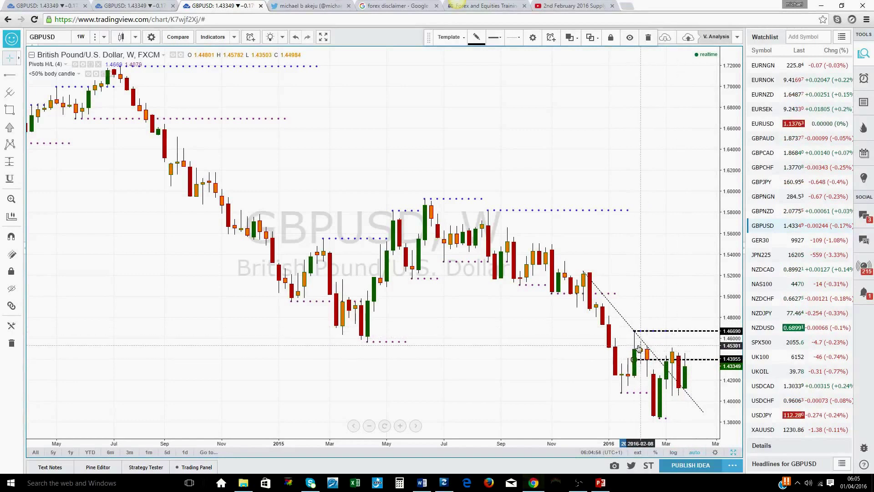
- Draw a rectangle zone between the two weekly rays, from 1 to 22 February 2016
click(9, 110)
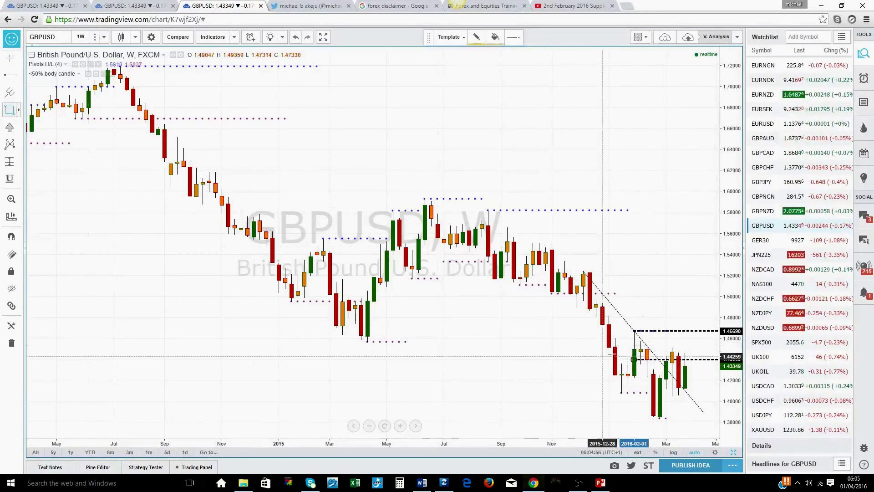
click(634, 330)
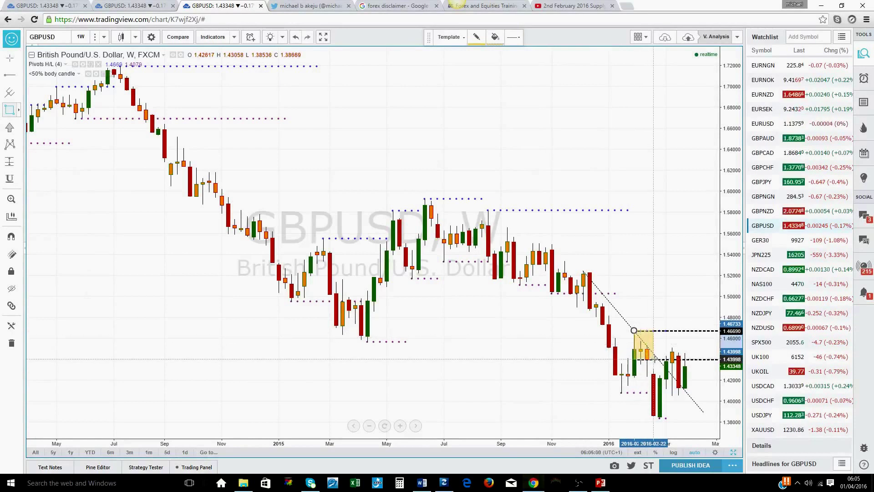
click(653, 359)
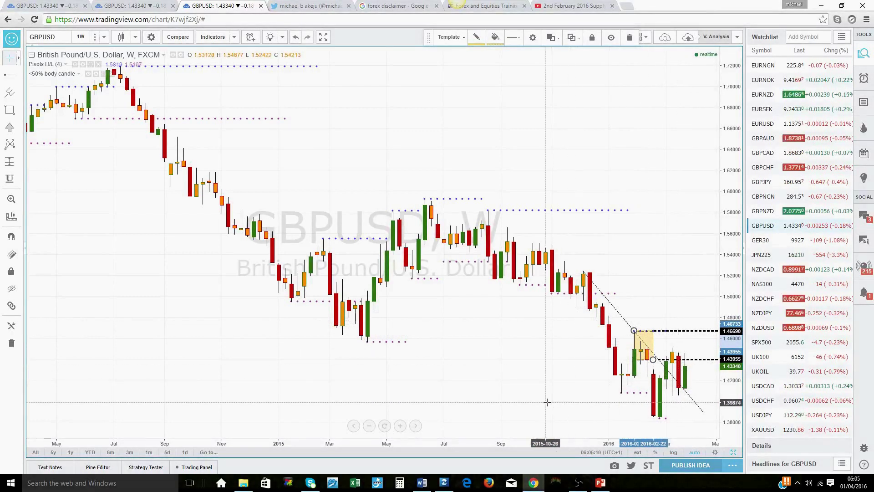
- Maximize the daily GBPUSD chart and draw a rectangle zone from 9 to 17 February 2016, between about 1.458 and 1.443
click(734, 453)
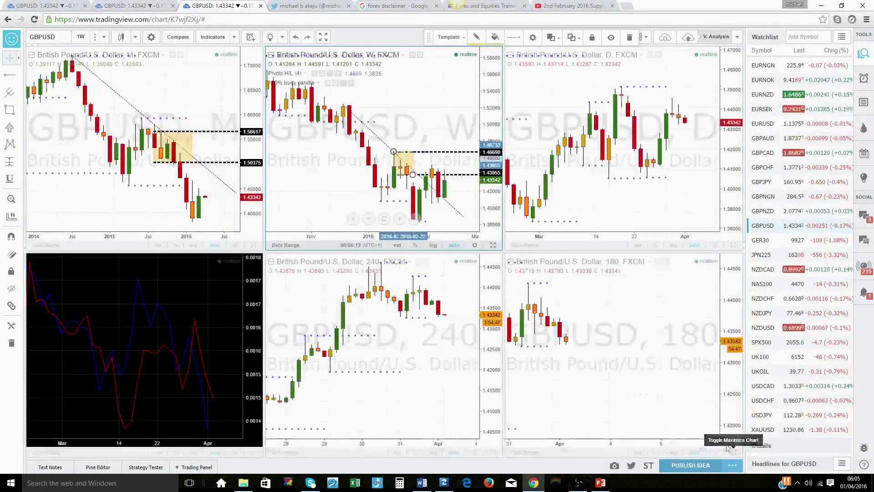
click(681, 246)
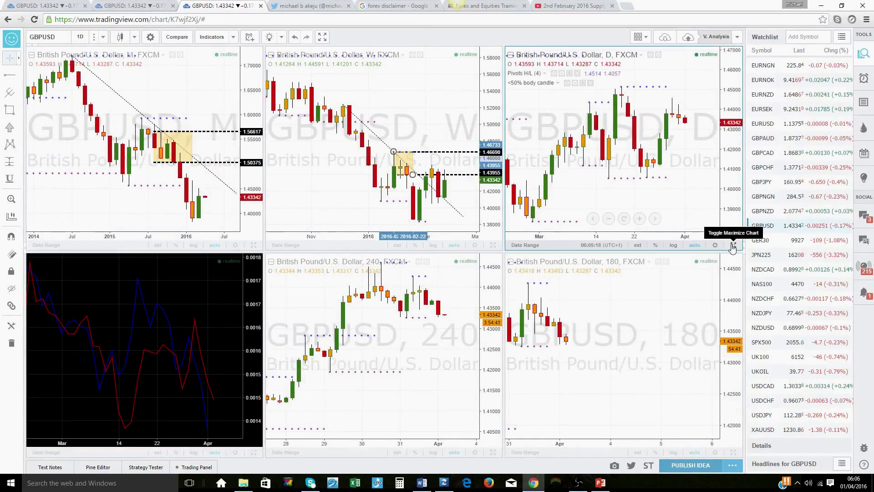
click(733, 246)
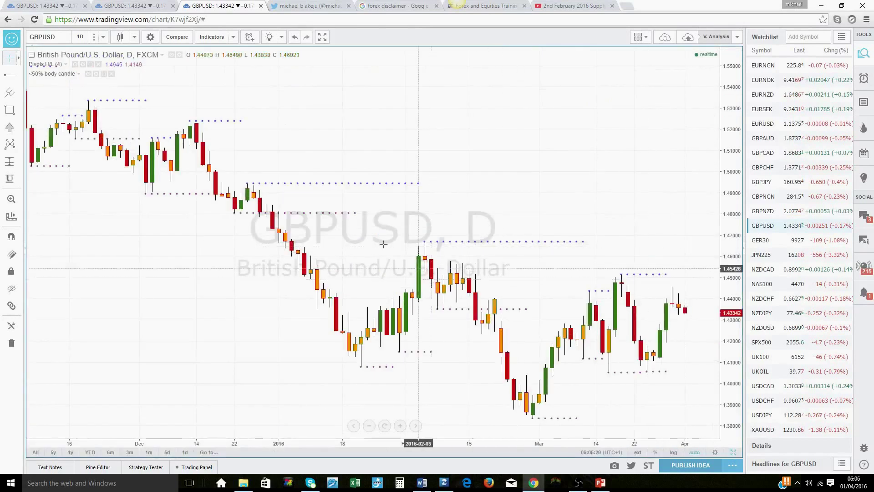
click(10, 110)
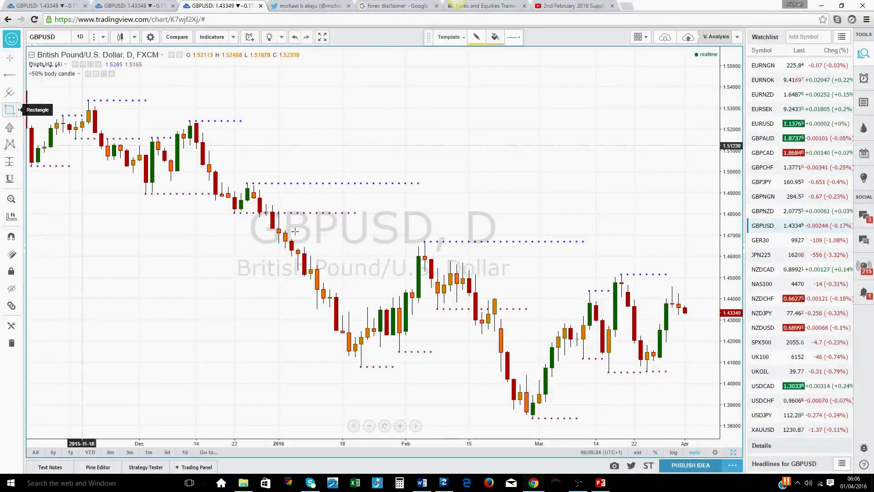
click(443, 261)
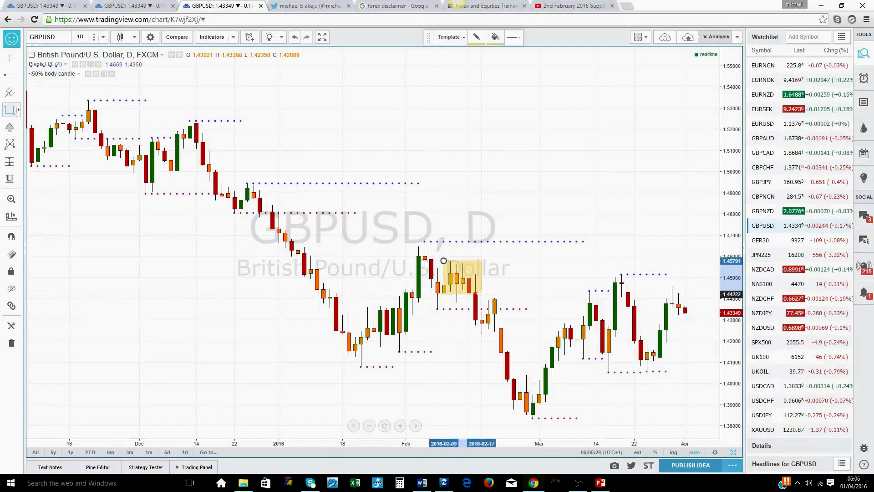
click(481, 293)
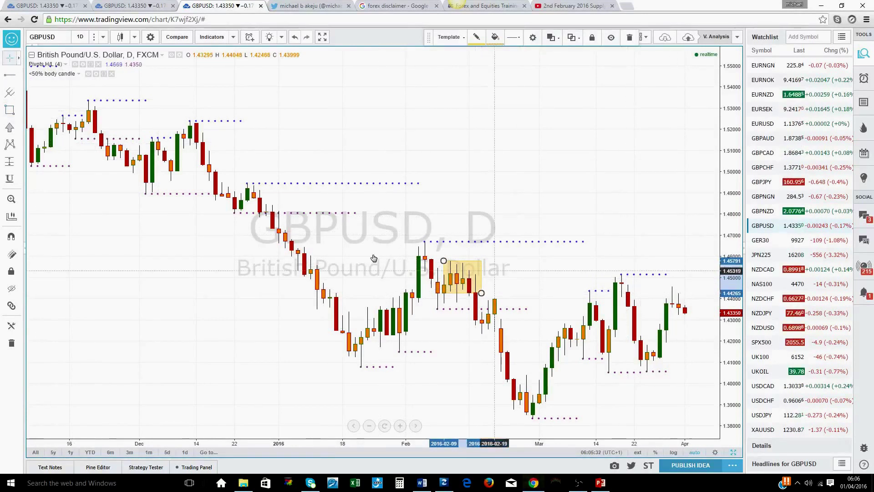
- Extend the upper and lower edges of the 9–17 February zone with horizontal rays at about 1.458 and 1.443
click(9, 76)
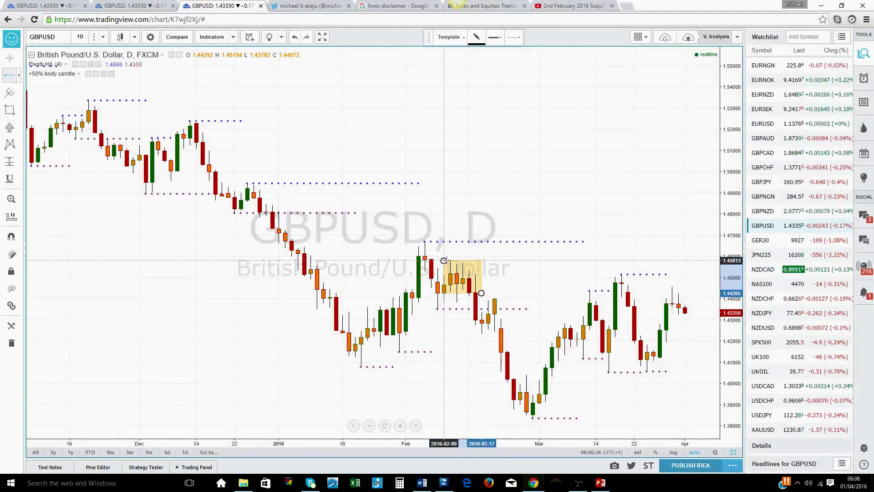
click(443, 260)
click(6, 78)
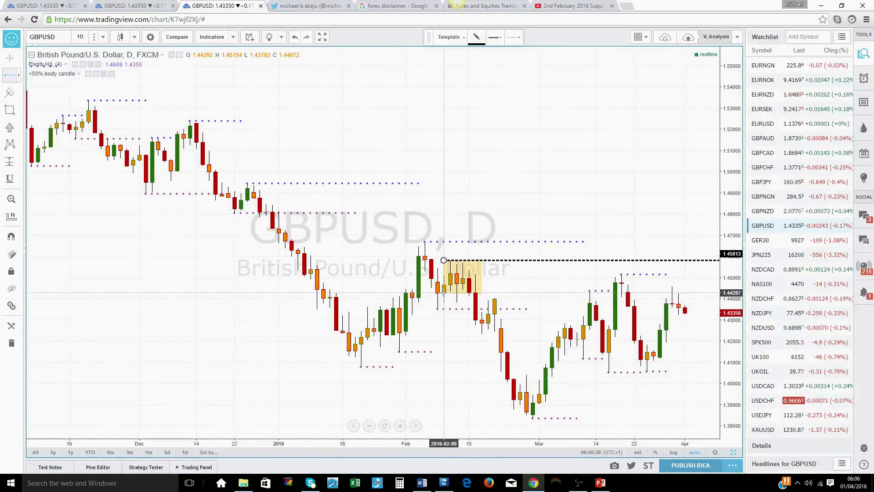
click(444, 293)
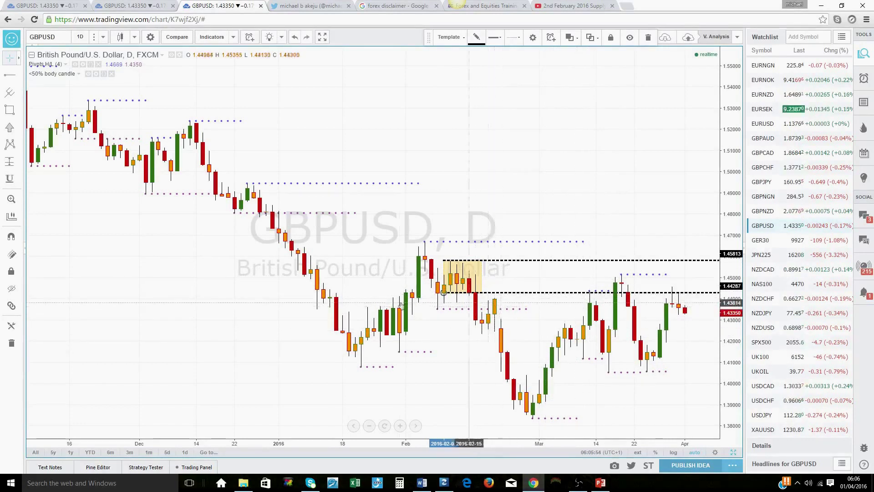
- Draw a second rectangle zone on the daily chart from 18 to 25 February 2016, between about 1.440 and 1.433
click(7, 112)
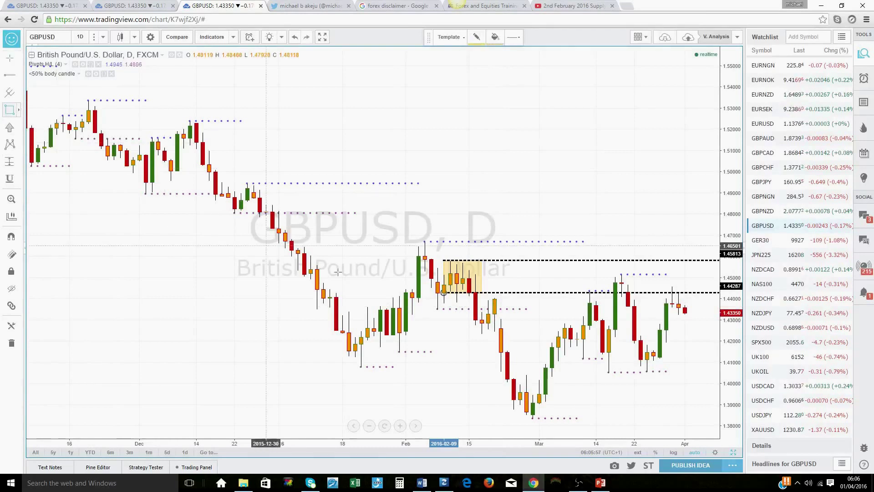
click(487, 298)
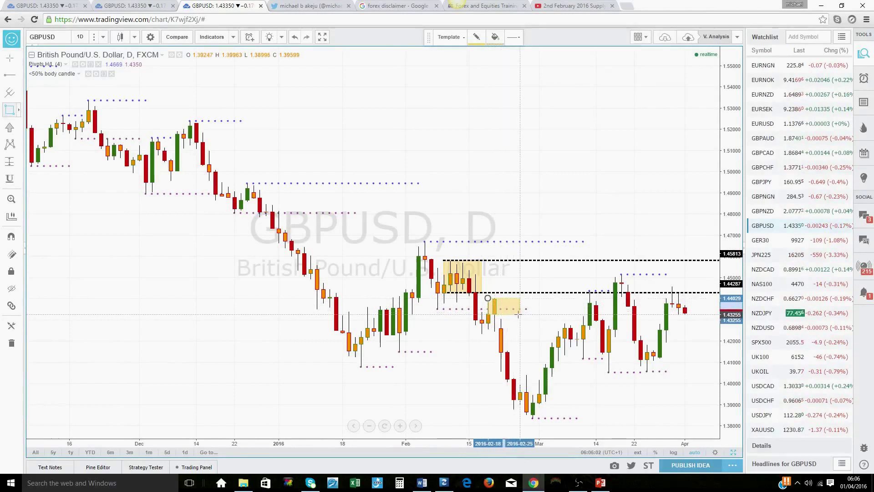
click(519, 314)
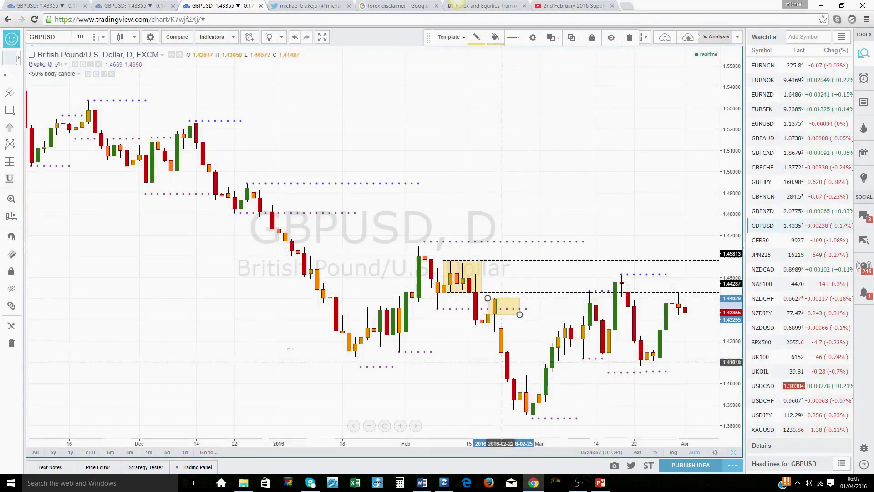
- Draw a rising trend line on the daily chart from the 29 February 2016 low at about 1.384 to 5 April 2016 at about 1.431
click(19, 75)
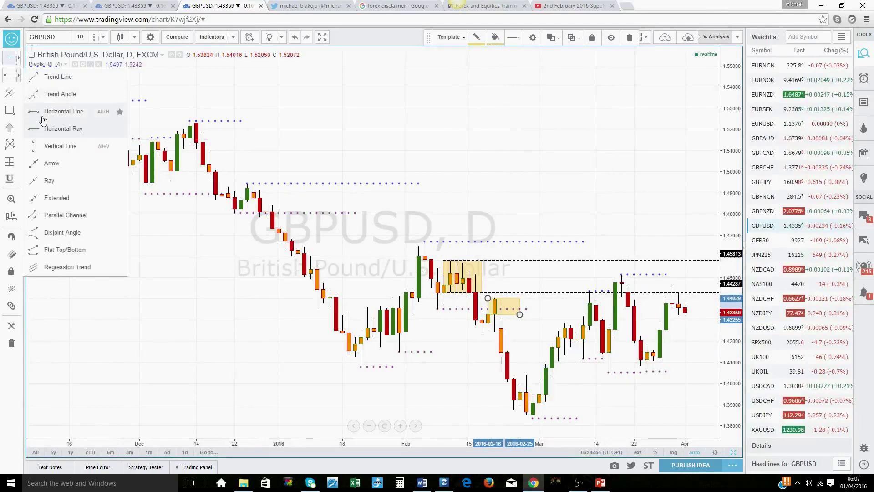
click(54, 77)
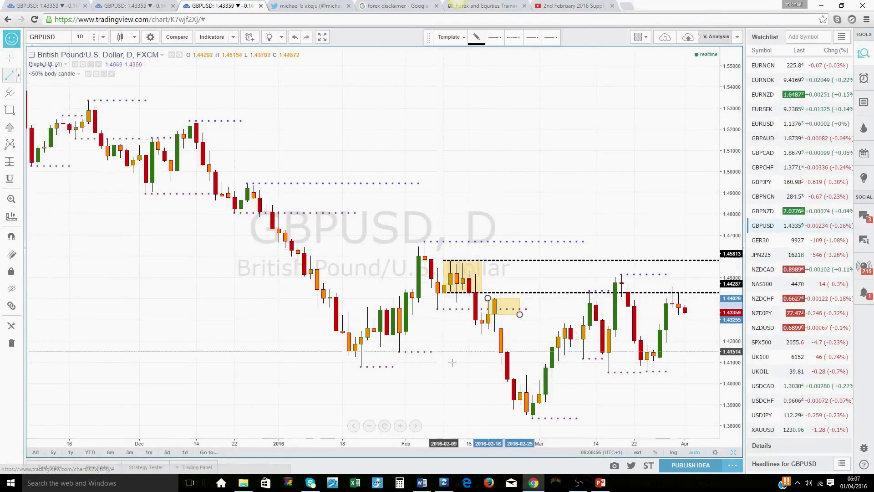
click(532, 416)
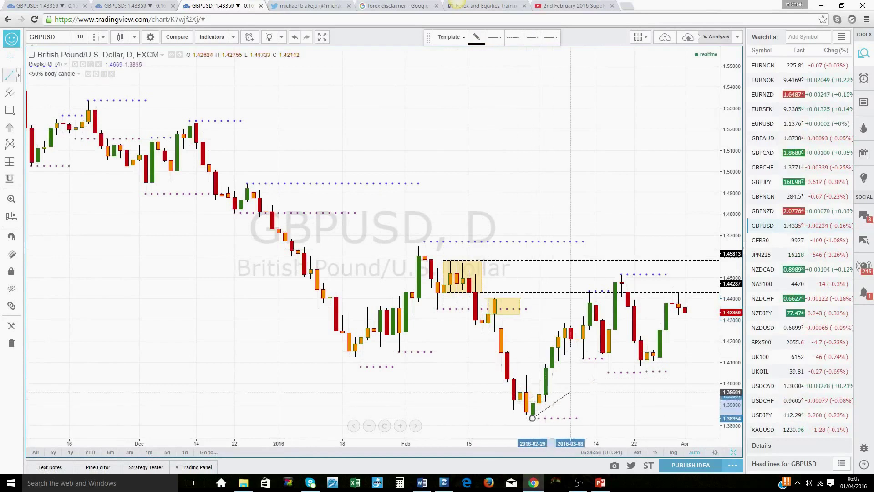
click(697, 319)
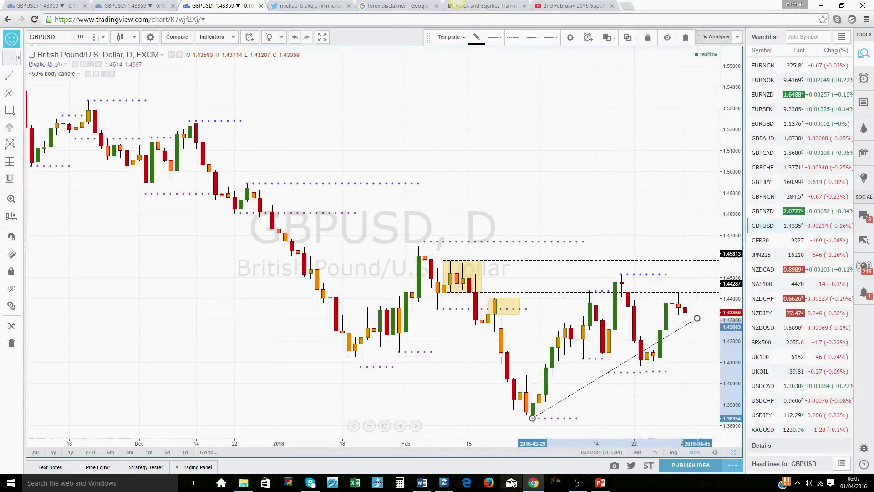
- Place an up-arrow mark beneath the late-March swing low on the daily chart, at about 1.408
click(10, 127)
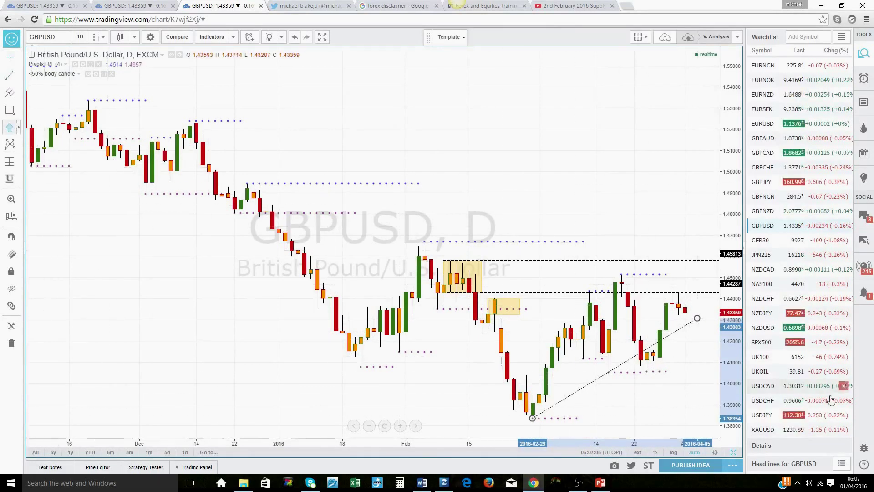
click(653, 366)
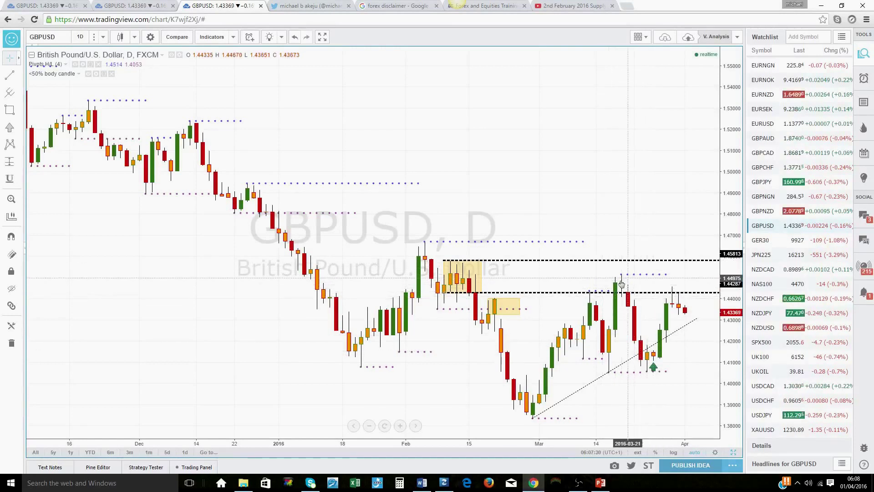
- Move both horizontal rays to start at 17 March, at about 1.452 and 1.441, and replace the February zones with one rectangle between them
mouse_move(474, 264)
mouse_down()
mouse_move(554, 279)
mouse_move(671, 280)
mouse_move(644, 279)
mouse_up()
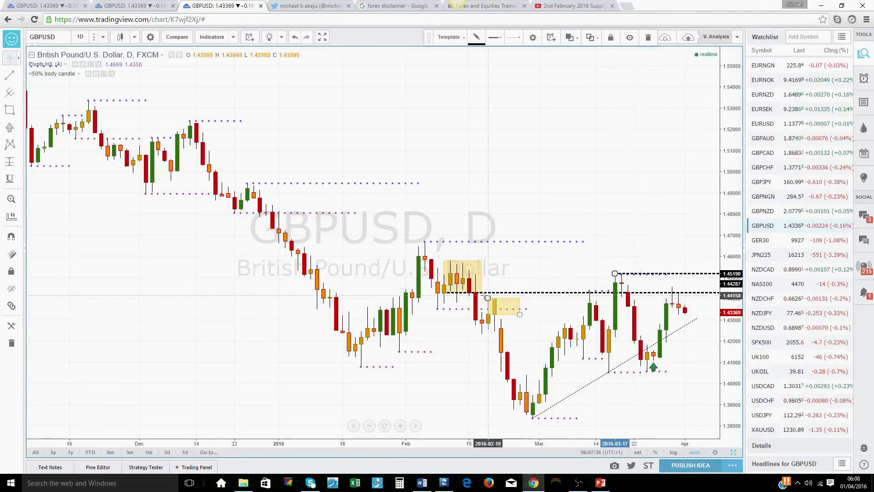
drag(488, 296, 661, 299)
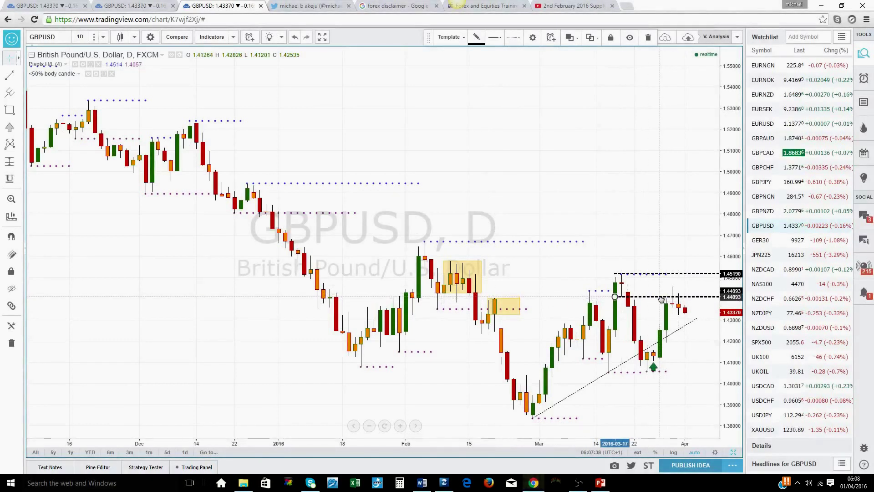
click(466, 263)
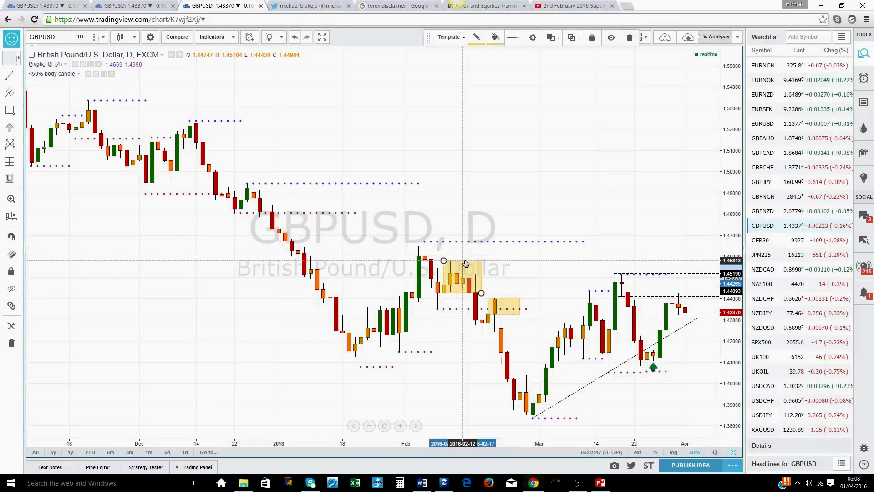
key(ctrl+z)
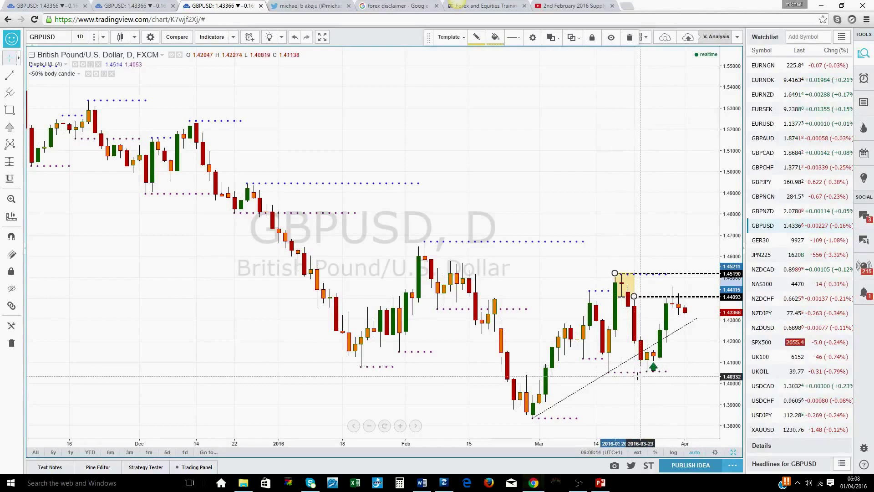
click(626, 297)
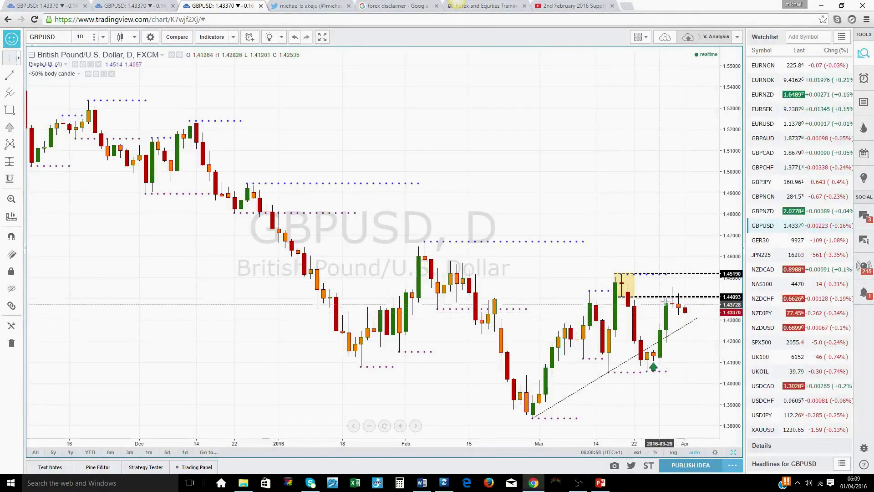
- Restore the multi-chart layout and maximize the 180-minute GBPUSD chart, showing price action back to mid-March
click(734, 454)
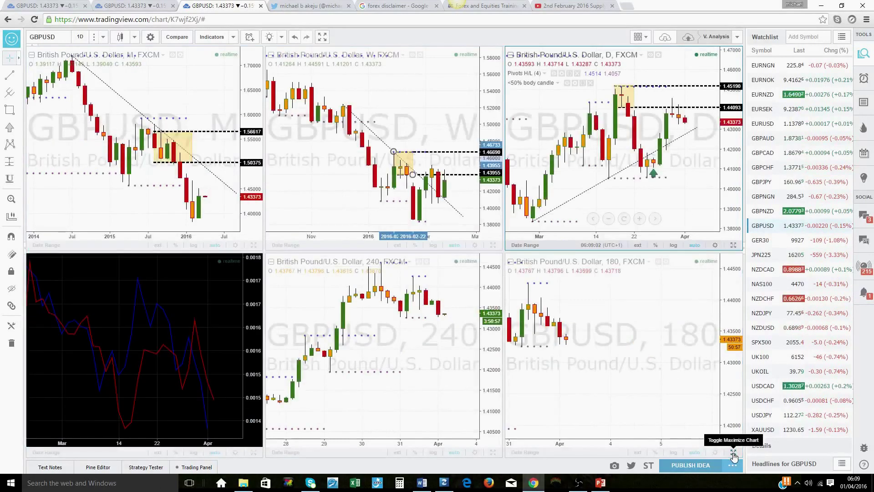
click(682, 382)
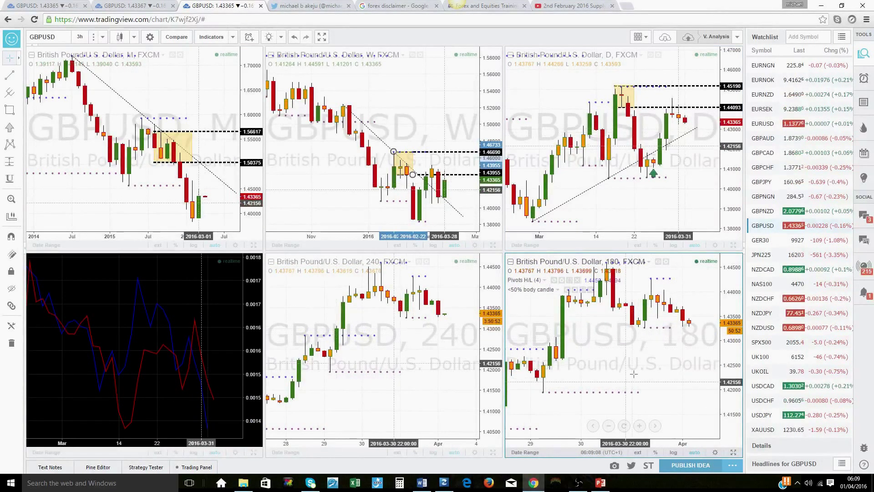
click(733, 453)
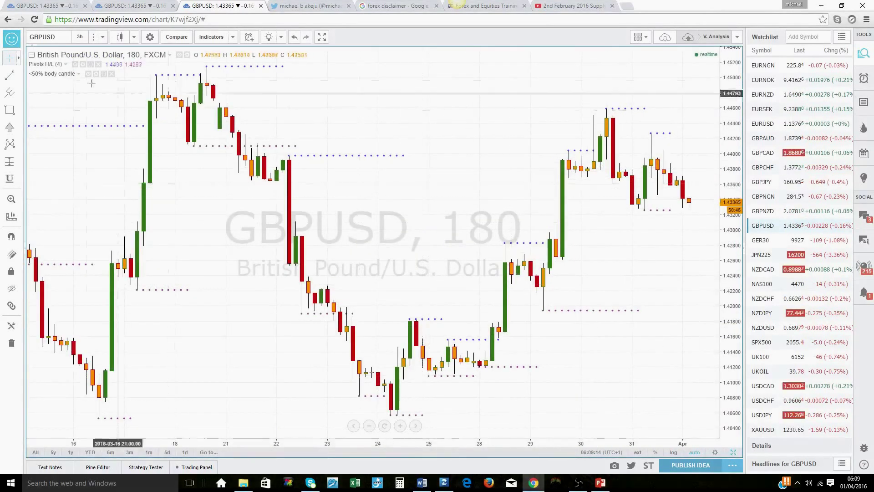
- Draw a rectangle zone around the 30 March high from 10:00 to 19:00, between about 1.446 and 1.442
click(14, 111)
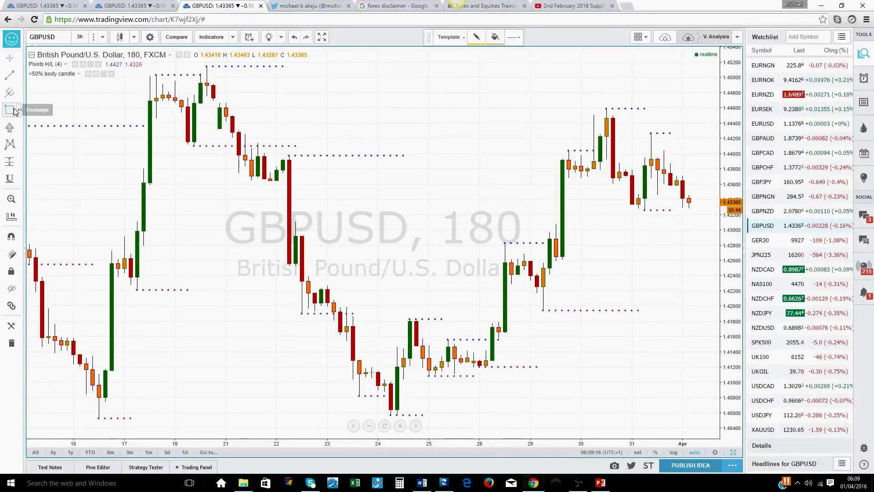
click(600, 108)
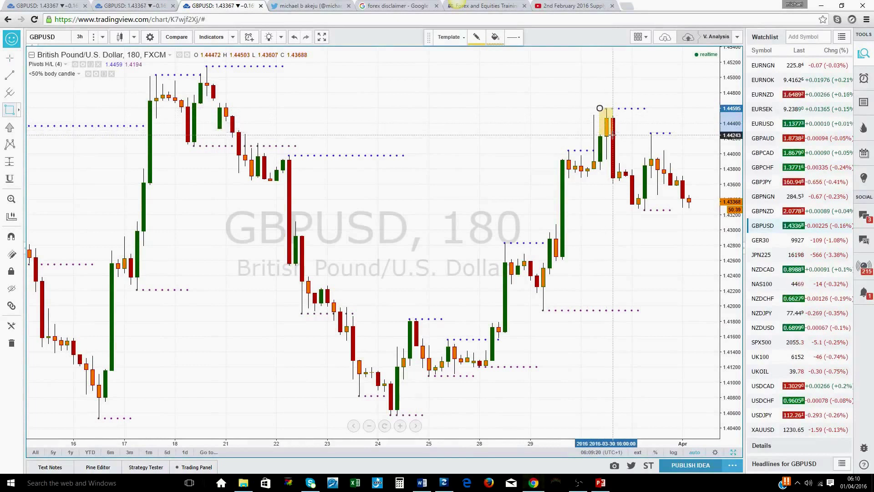
click(619, 136)
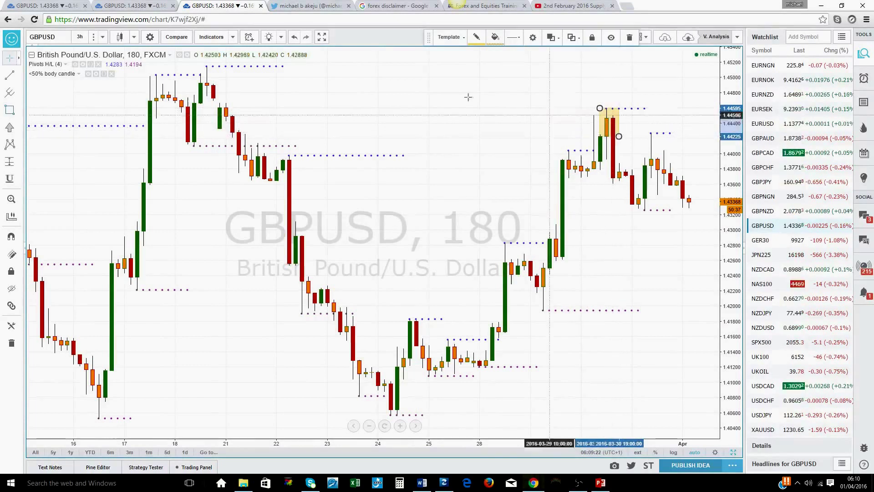
- Extend the upper and lower edges of the 30 March zone with horizontal rays at about 1.4459 and 1.4423
click(19, 77)
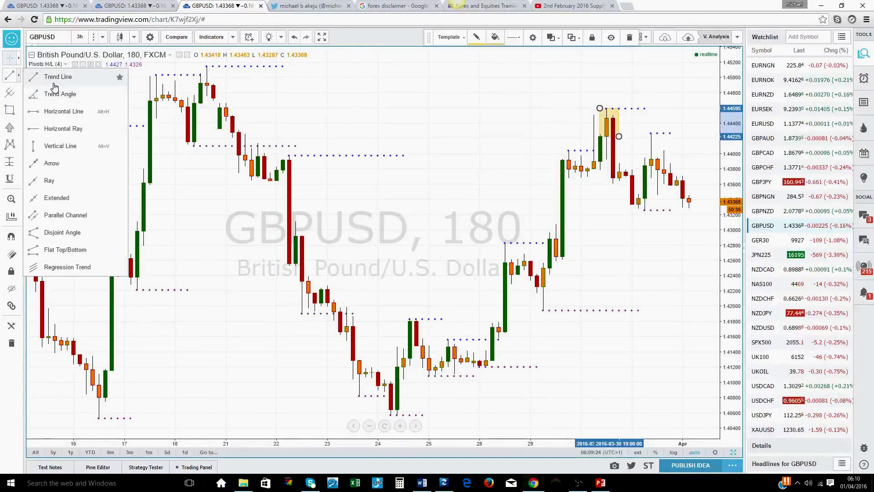
click(53, 129)
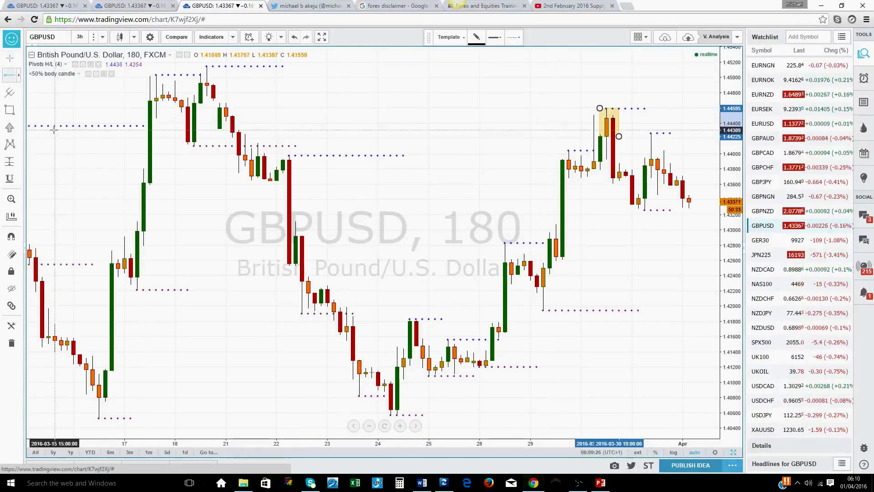
click(600, 108)
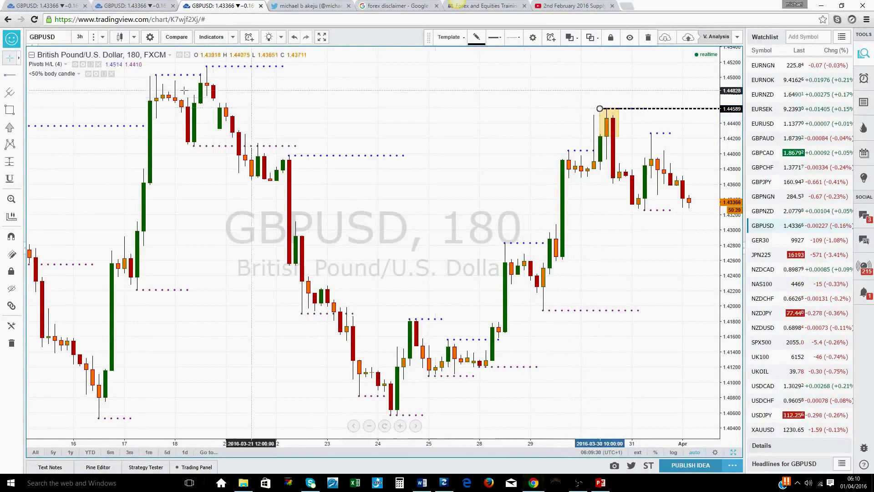
click(8, 79)
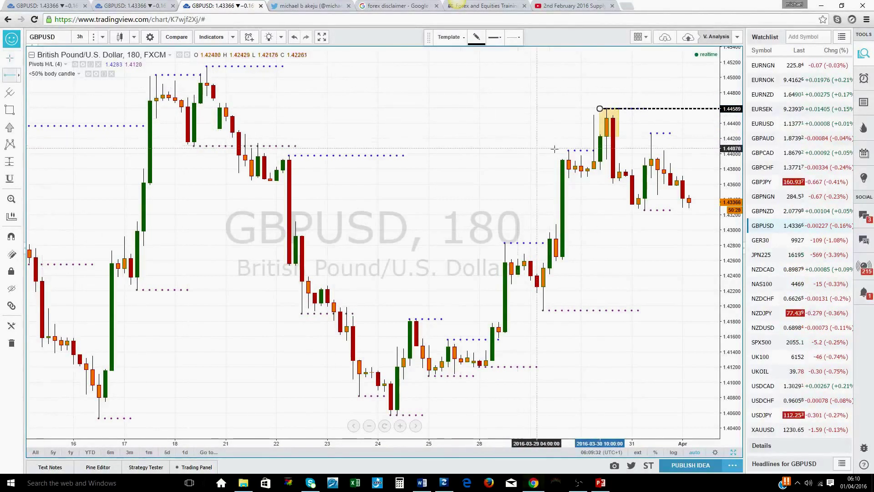
click(600, 135)
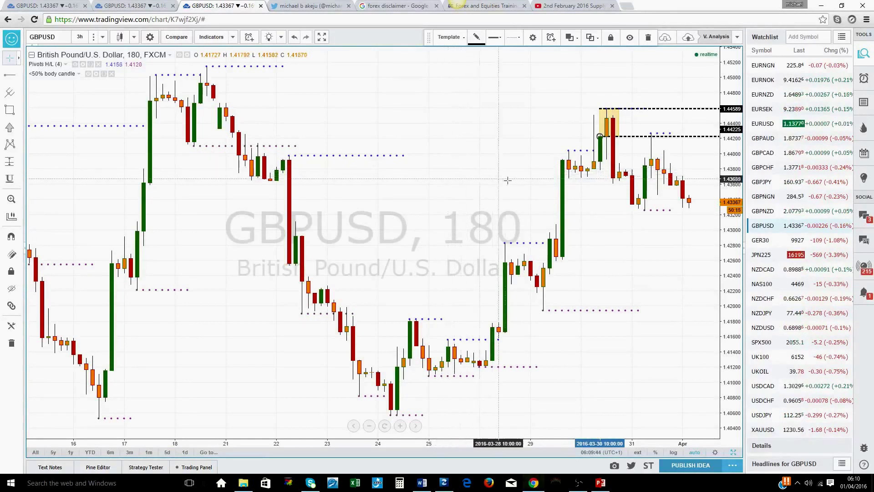
click(515, 167)
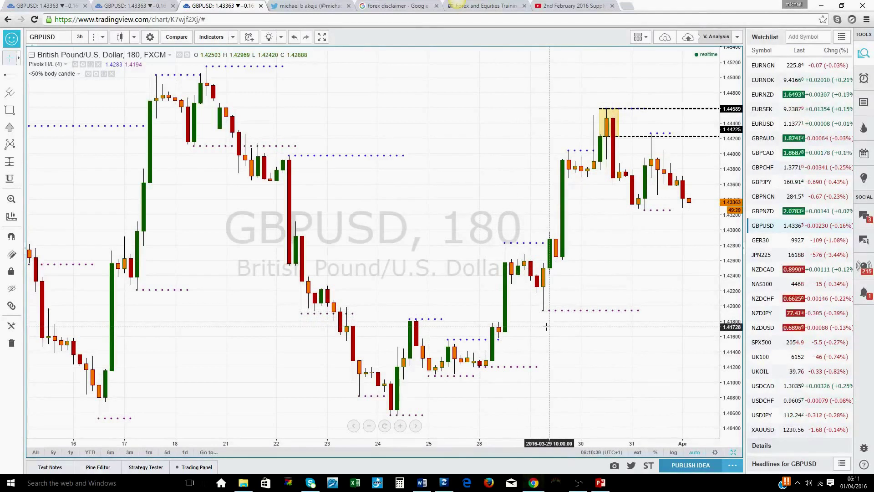
- Return from the maximized 180-minute chart to the multi-chart layout and make the weekly chart active
click(734, 452)
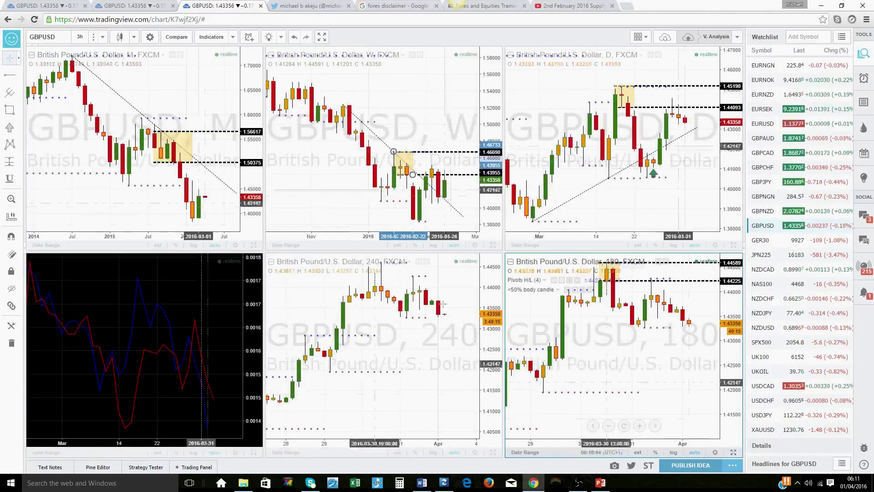
click(341, 189)
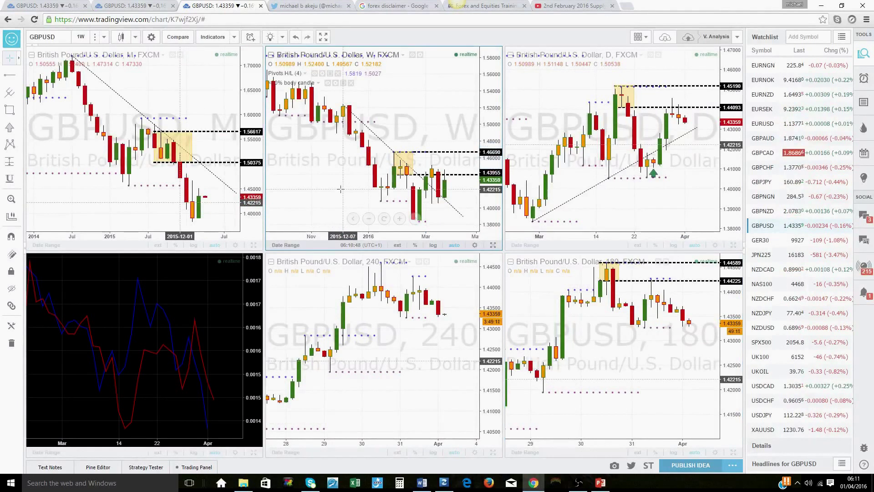